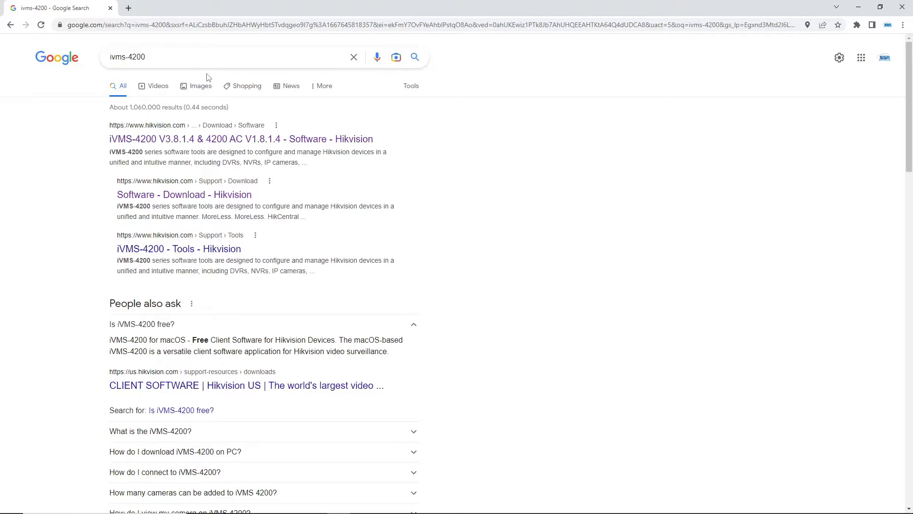
Cancel the accidental AC download and start downloading the iVMS-4200 V3.8.1.4 Windows installer
click(231, 143)
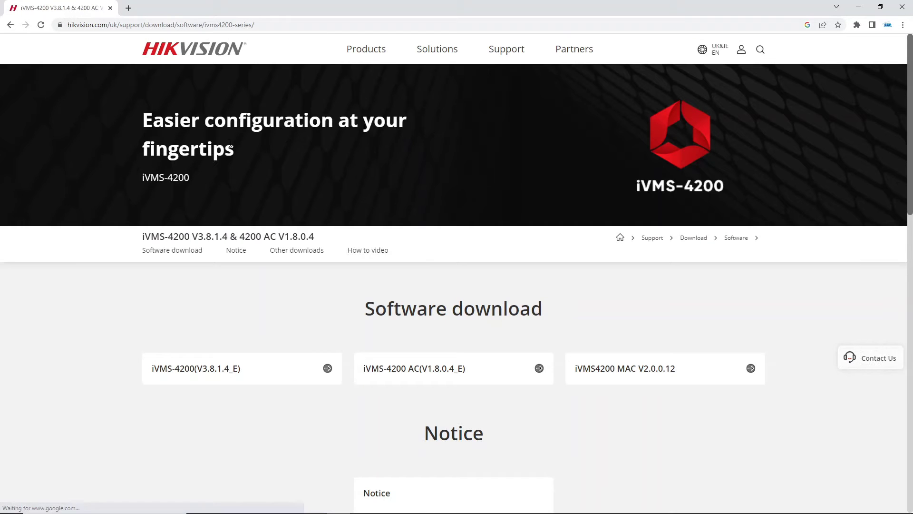
scroll(349, 202, down, 1)
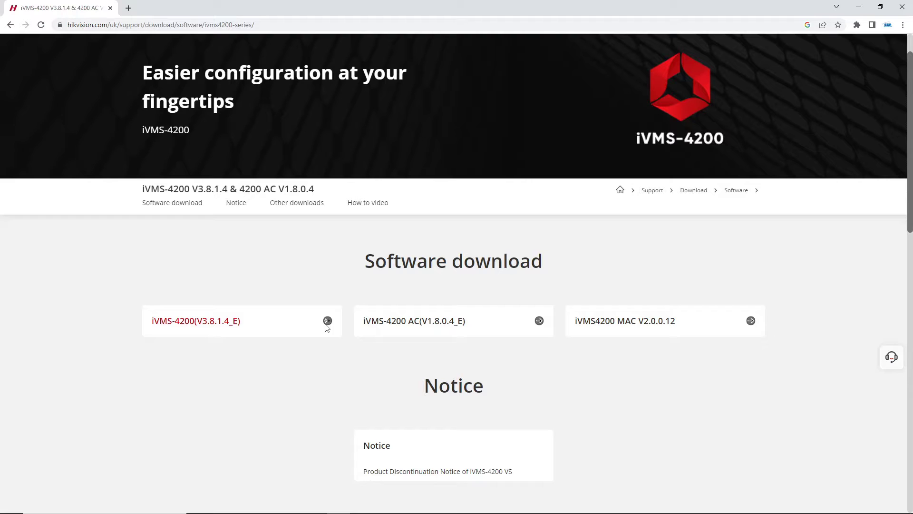
mouse_move(362, 308)
mouse_down()
mouse_move(428, 329)
mouse_move(483, 330)
mouse_up()
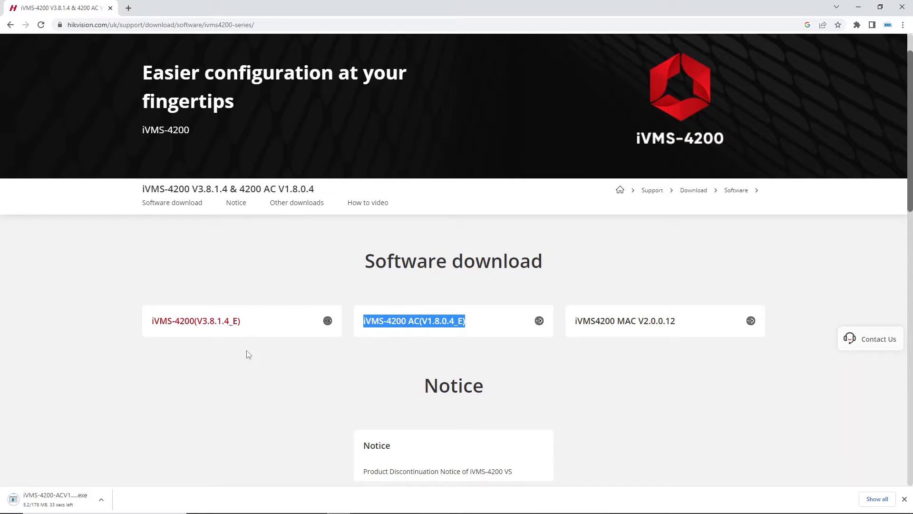
click(104, 499)
click(119, 483)
click(186, 324)
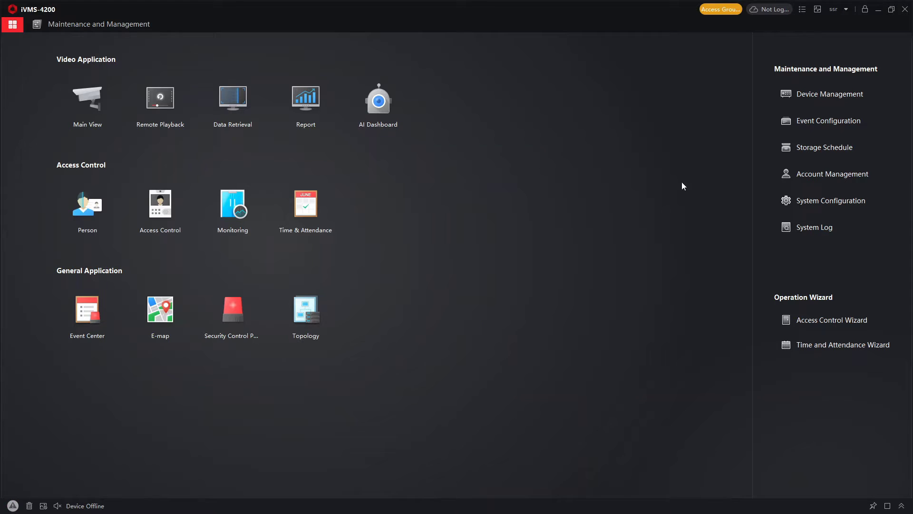
In Device Management's online list, leave only the inactive door station 192.0.0.65 ticked
click(833, 97)
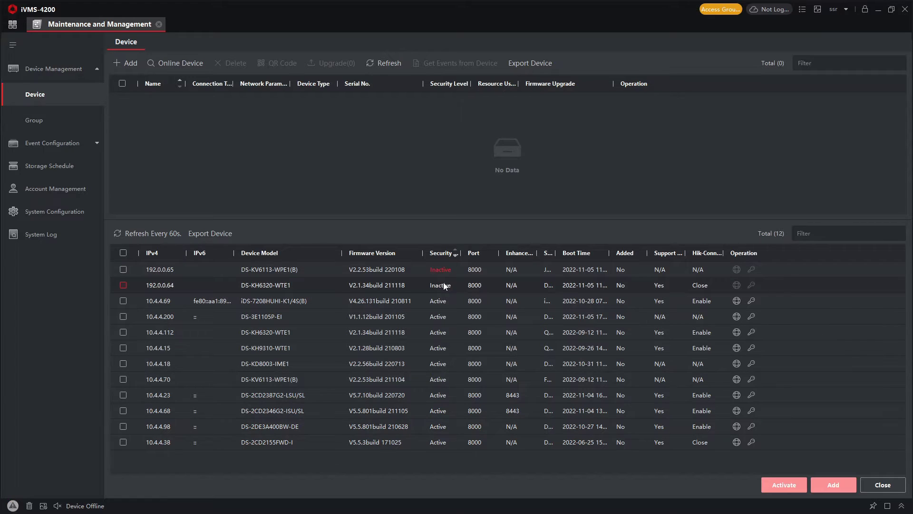
click(123, 269)
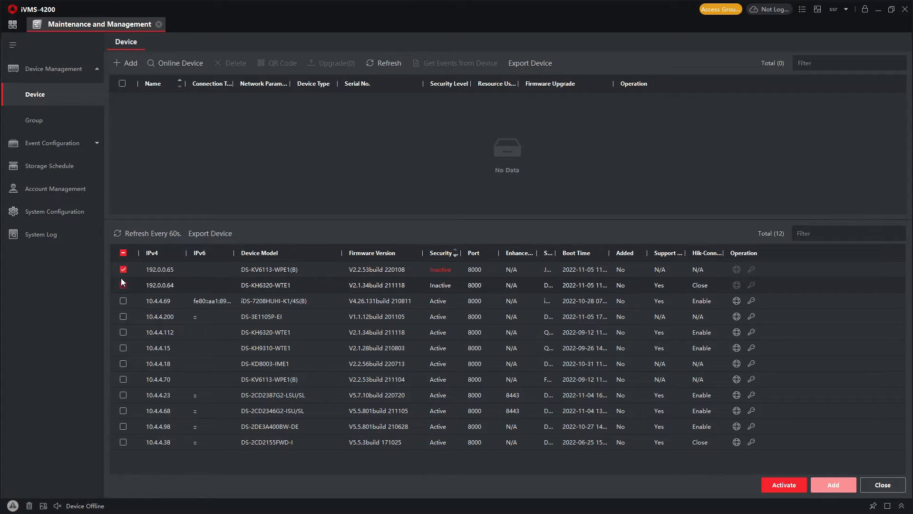
click(123, 285)
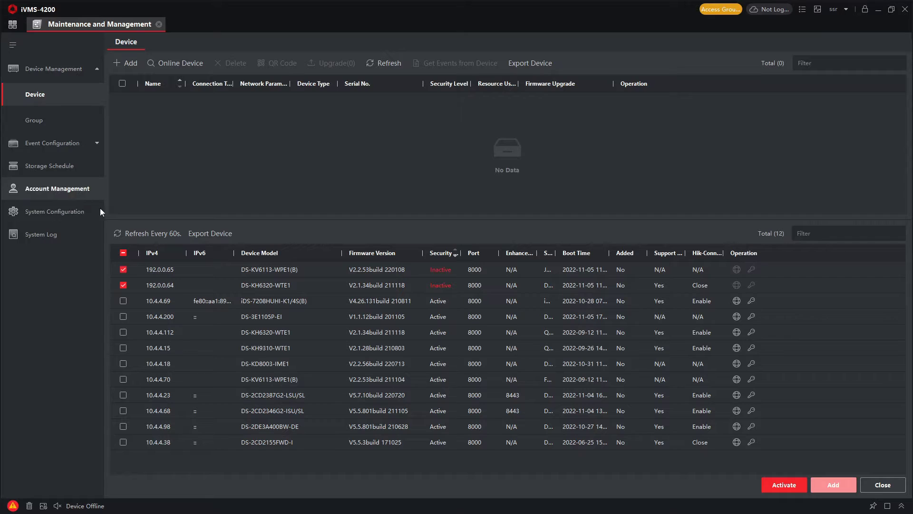
click(123, 269)
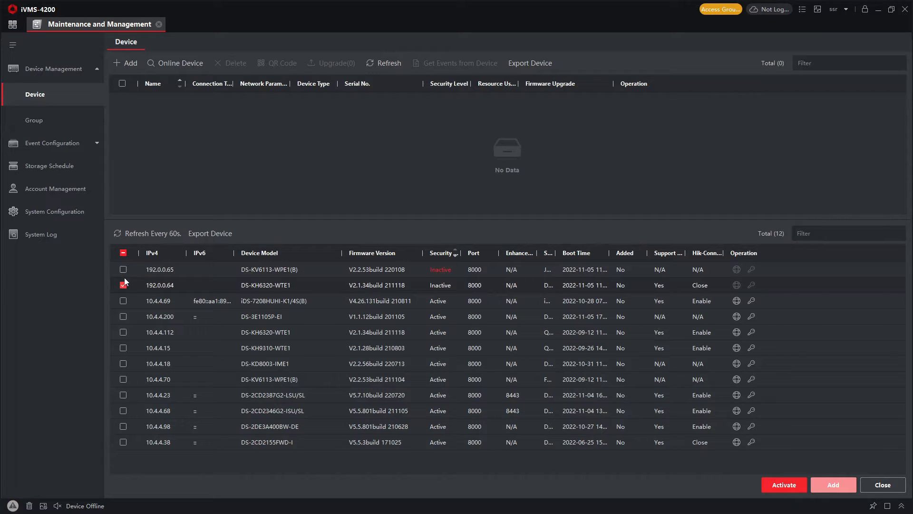
click(123, 285)
click(123, 270)
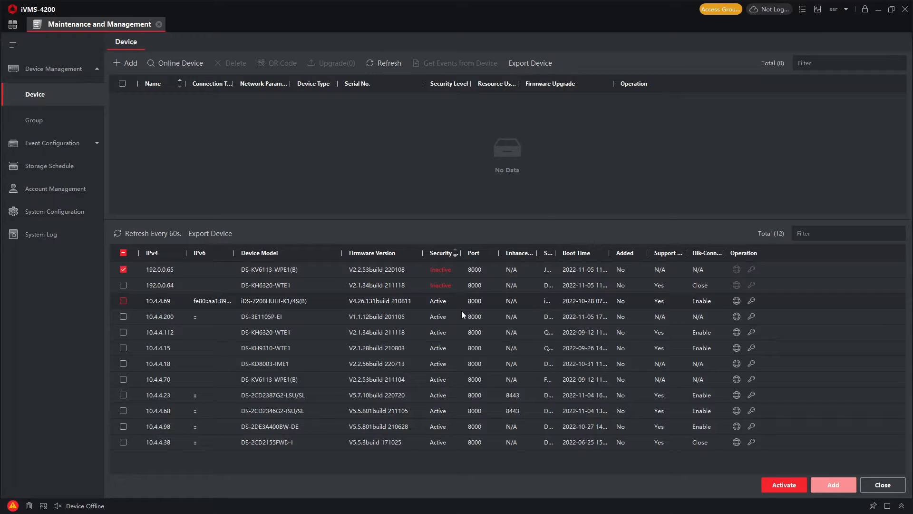
Activate door station 192.0.0.65 with a new password, fixing the mismatched confirmation
click(783, 484)
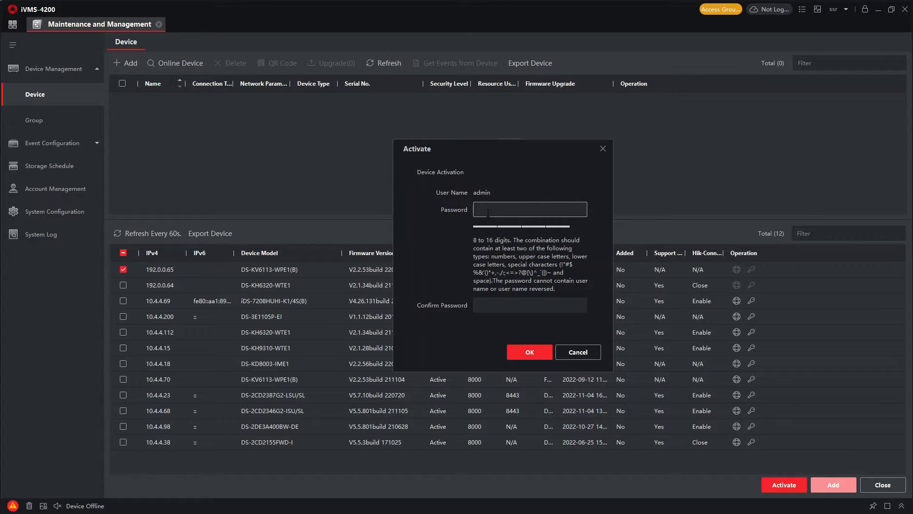
click(490, 304)
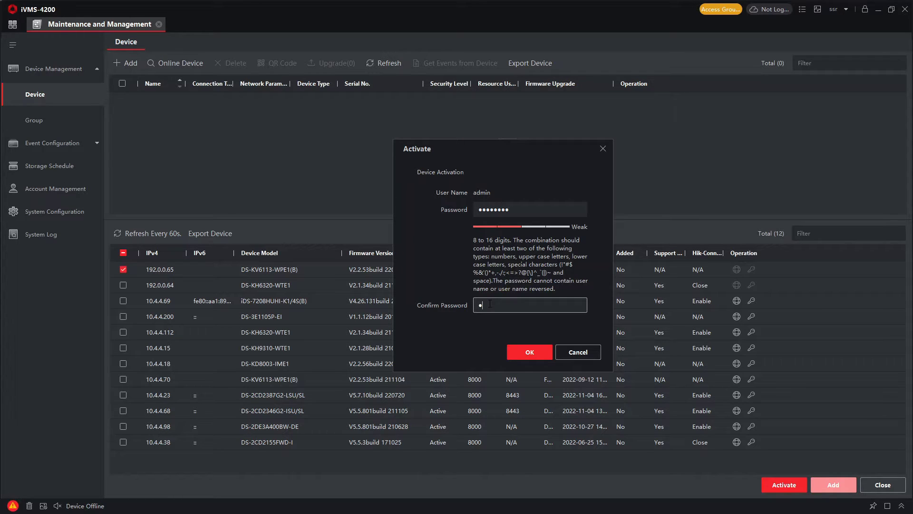
click(542, 351)
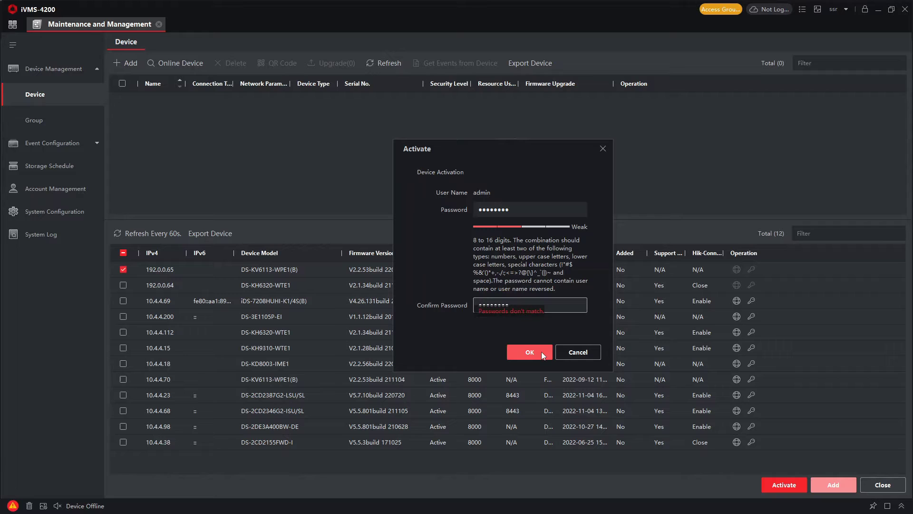
key(Tab)
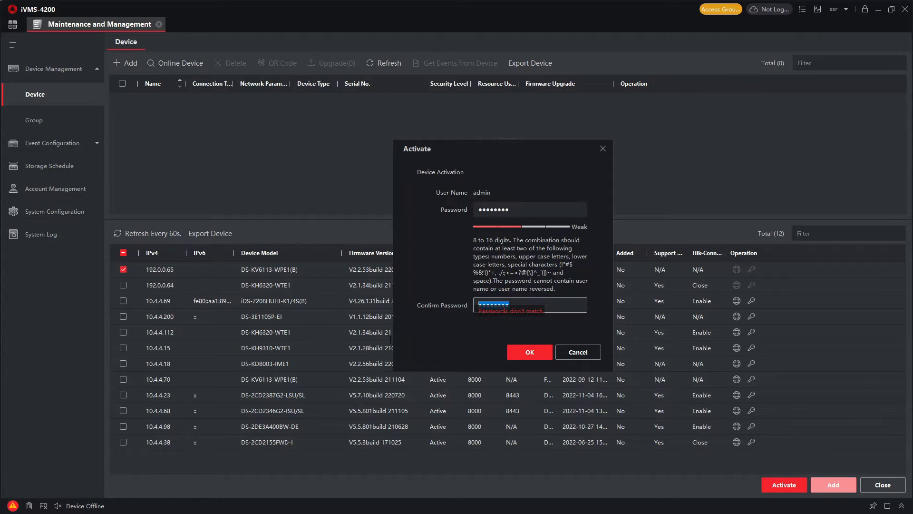
text(•••••••)
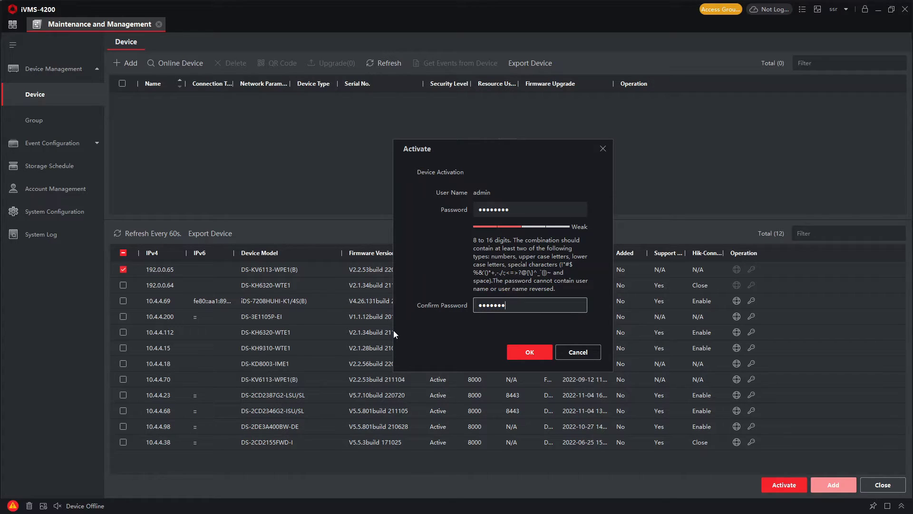
text(•)
key(shift+Tab)
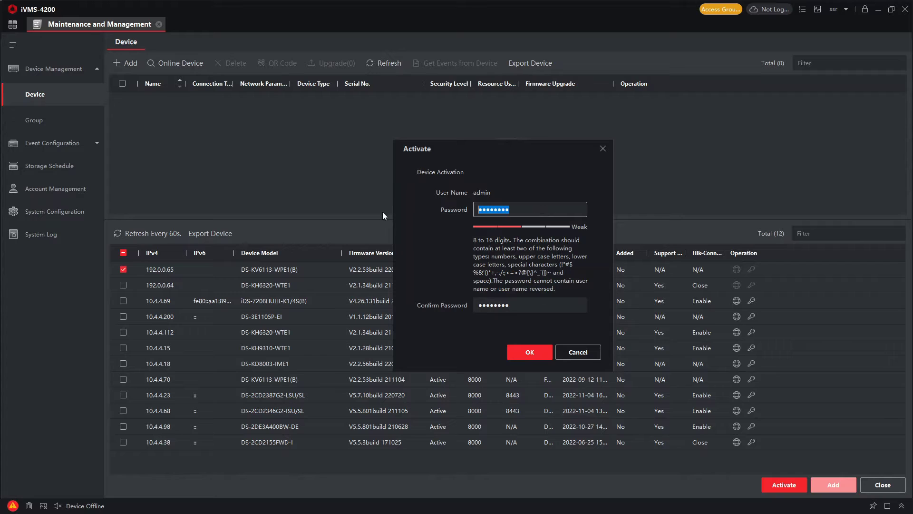
text(••••••••)
click(529, 352)
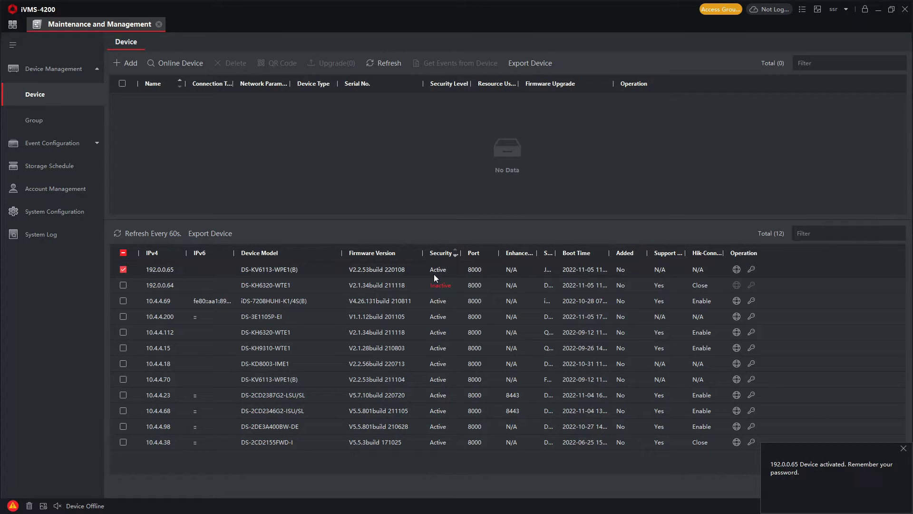
Dismiss the activation notice and bring up Set Network Parameters for 192.0.0.65
click(903, 448)
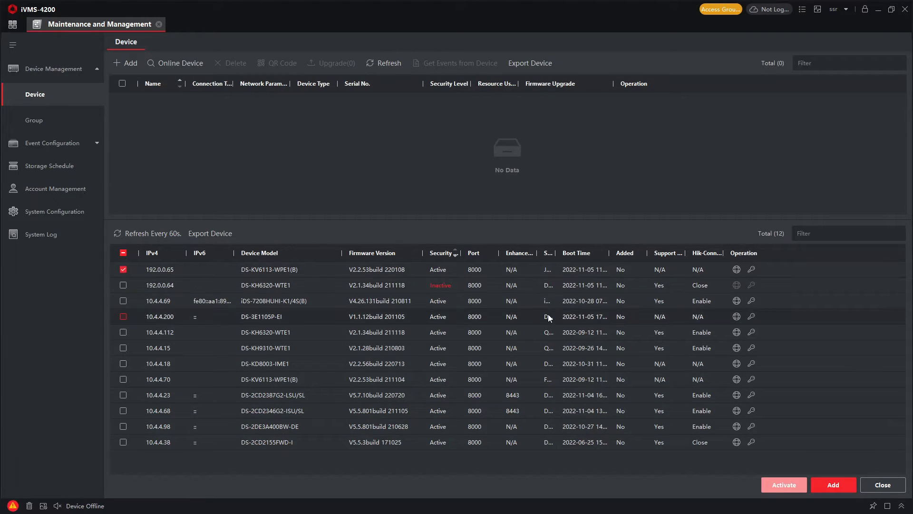
click(737, 270)
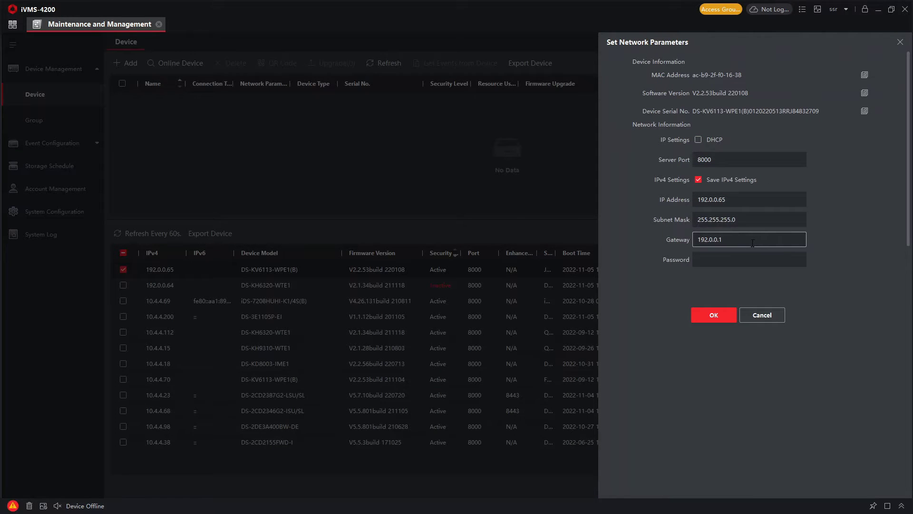
Enable DHCP on the door station, authorise with the device password, and apply the settings
click(711, 142)
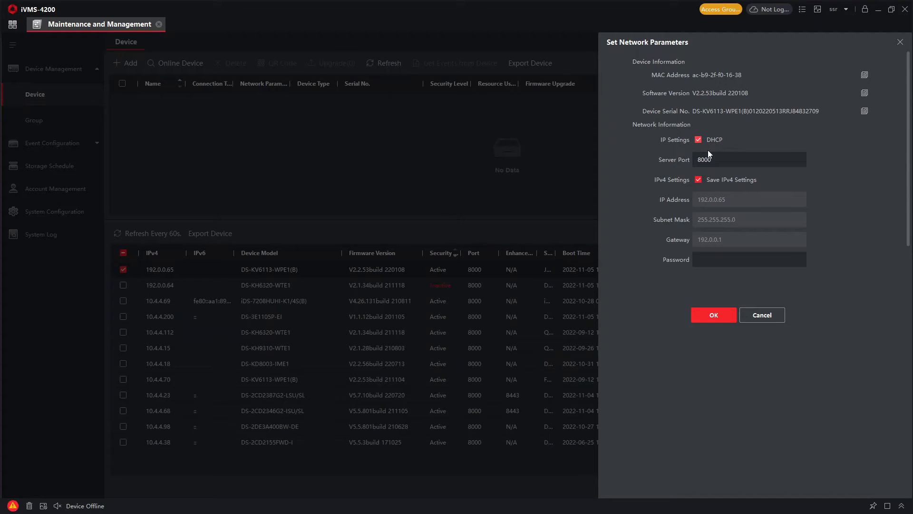
click(717, 262)
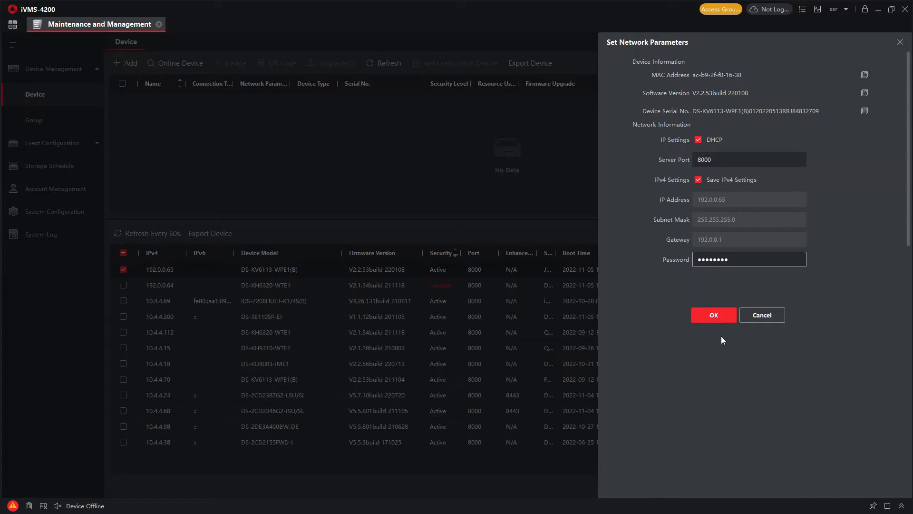
click(719, 321)
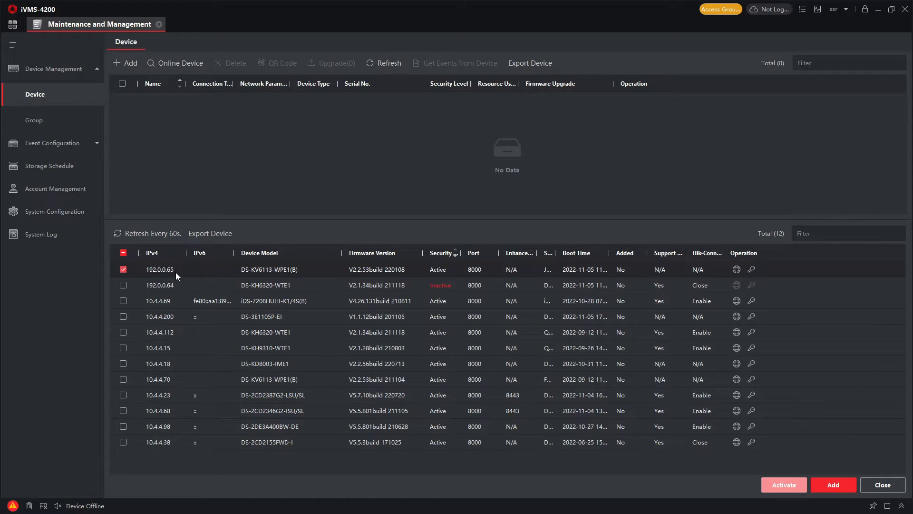
Refresh and sort the online list by model, then tick the door station now at 10.4.4.30
click(153, 233)
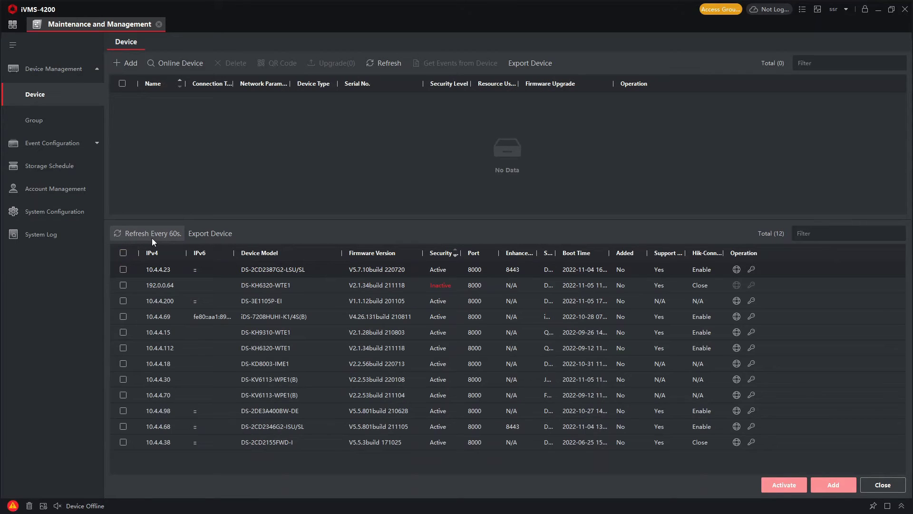
click(328, 251)
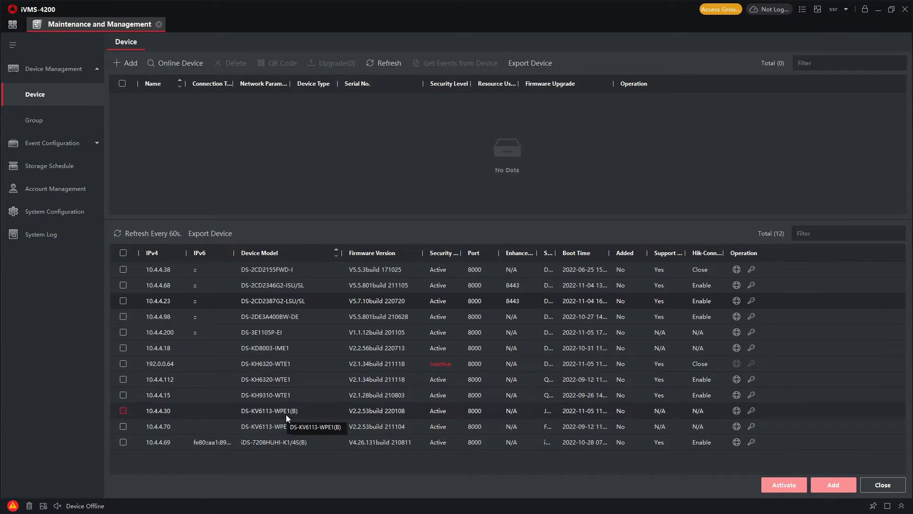
click(123, 411)
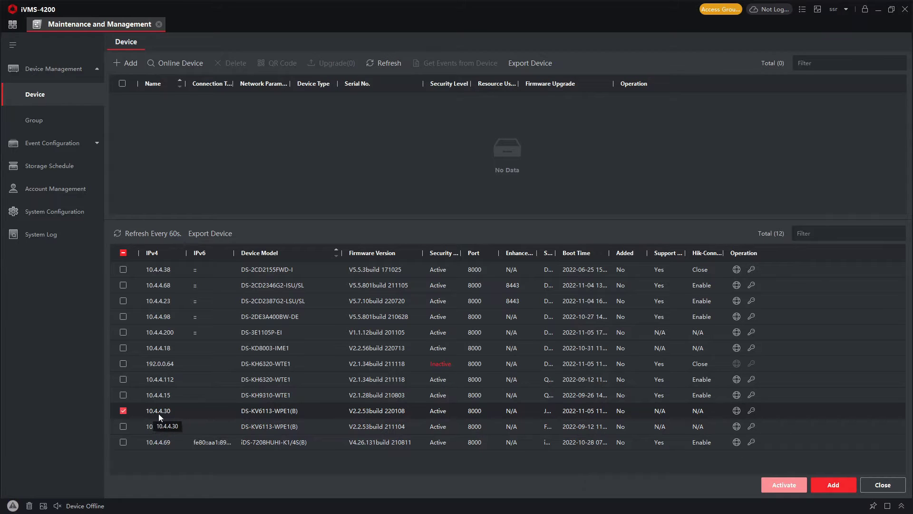
Add 10.4.4.30 to managed devices as Door Station with its user name and password
click(840, 483)
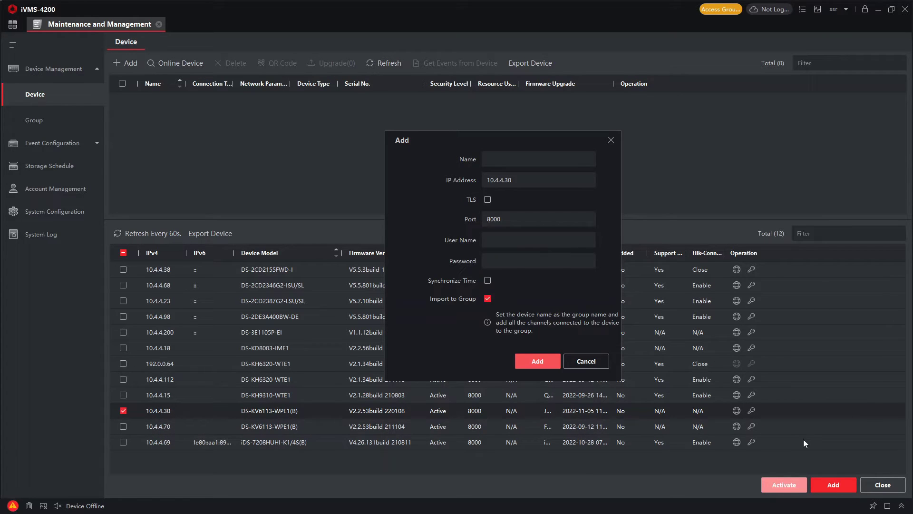
click(537, 160)
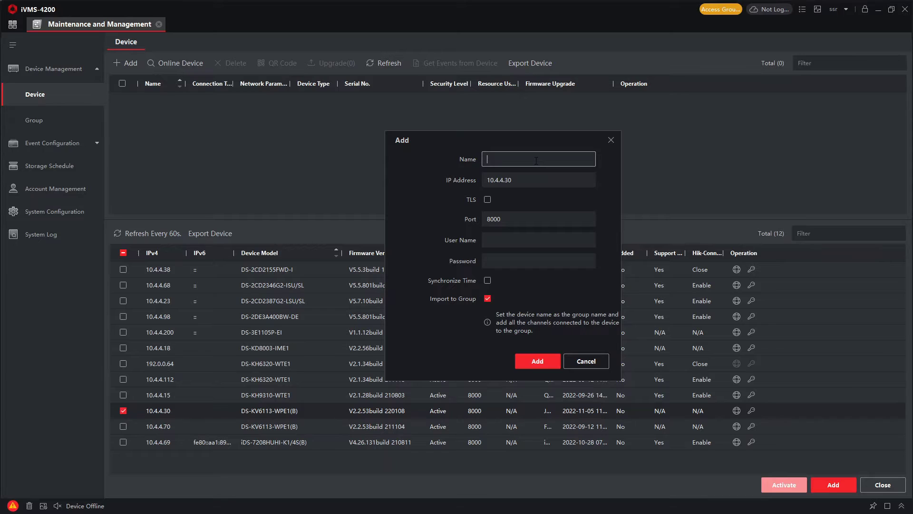
text(Door St)
text(ation)
click(524, 241)
text(admin)
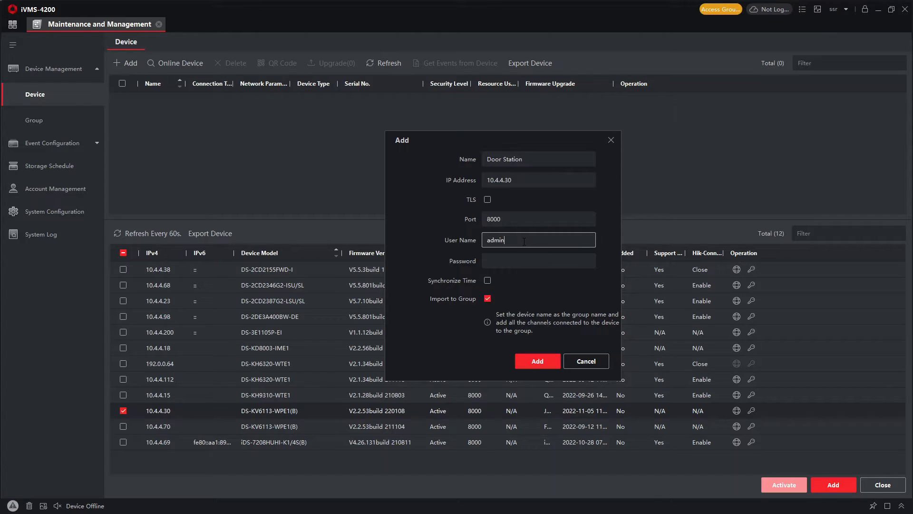
click(521, 258)
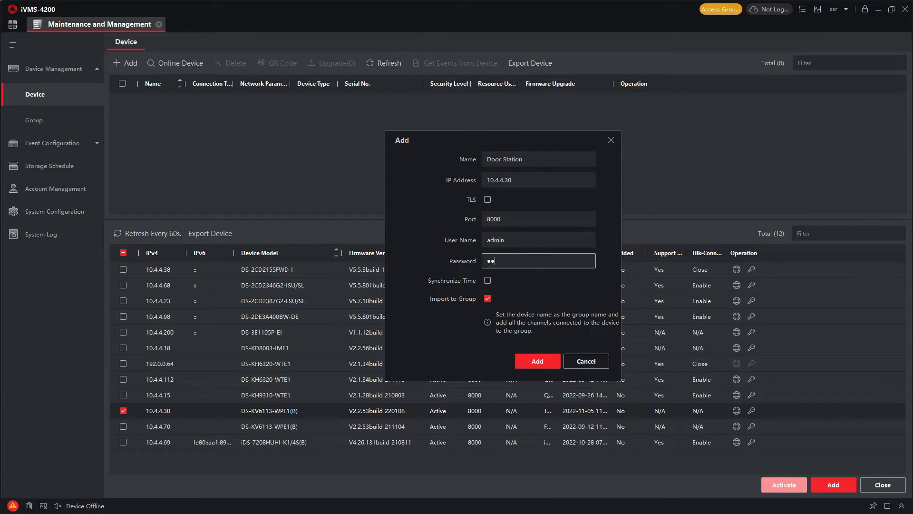
click(538, 361)
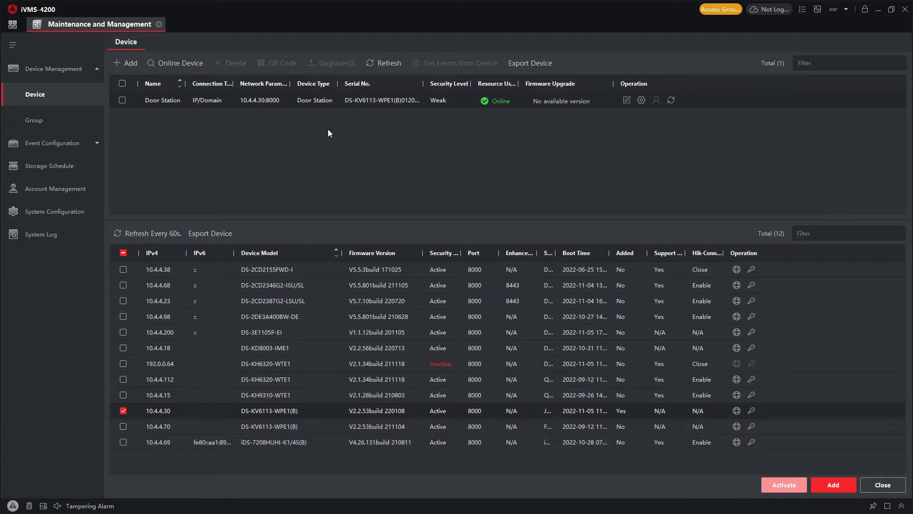
Switch selection to indoor screen 192.0.0.64 and activate it with a new confirmed password
click(122, 411)
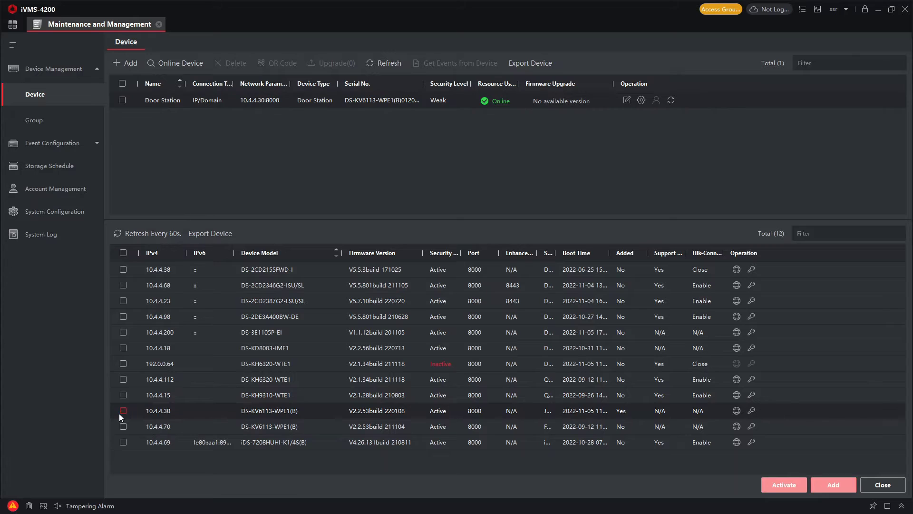
click(122, 364)
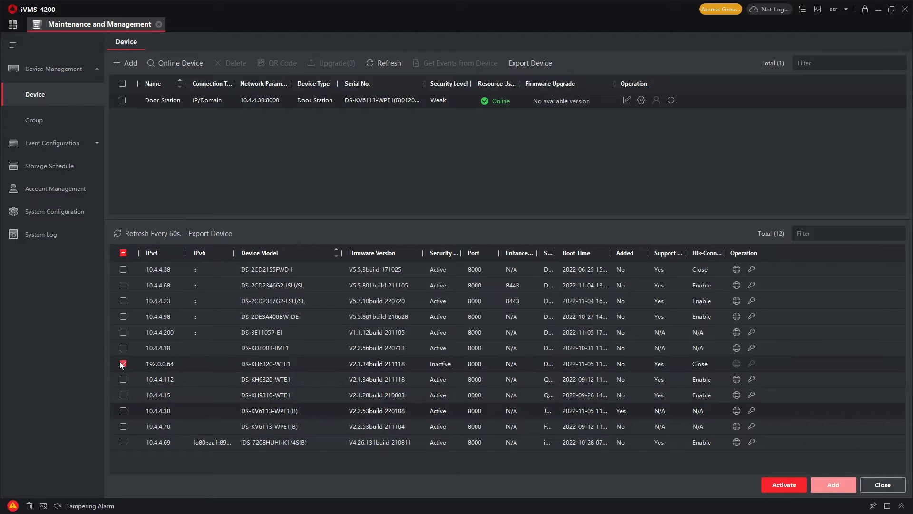
click(792, 487)
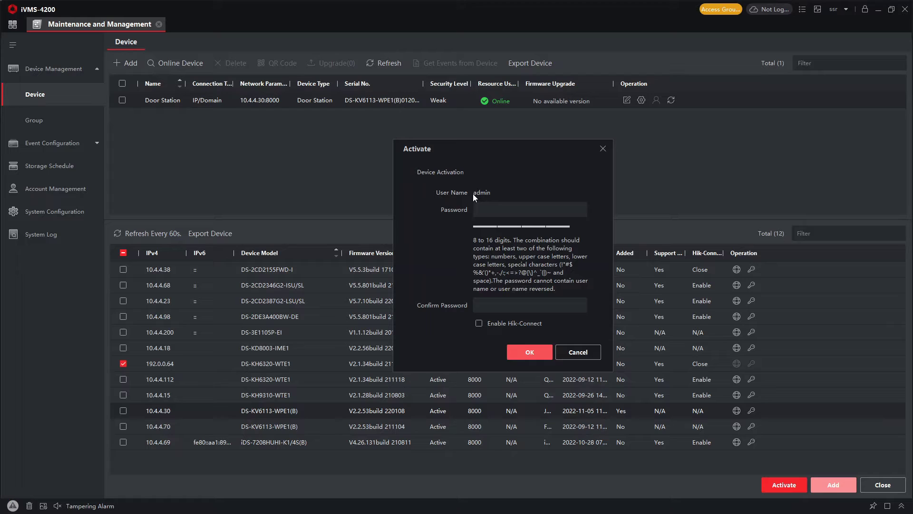
click(493, 210)
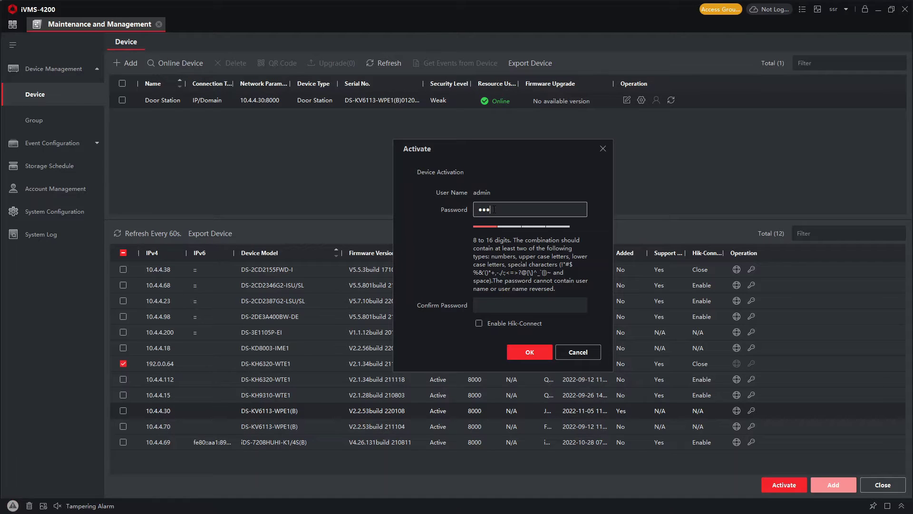
click(487, 302)
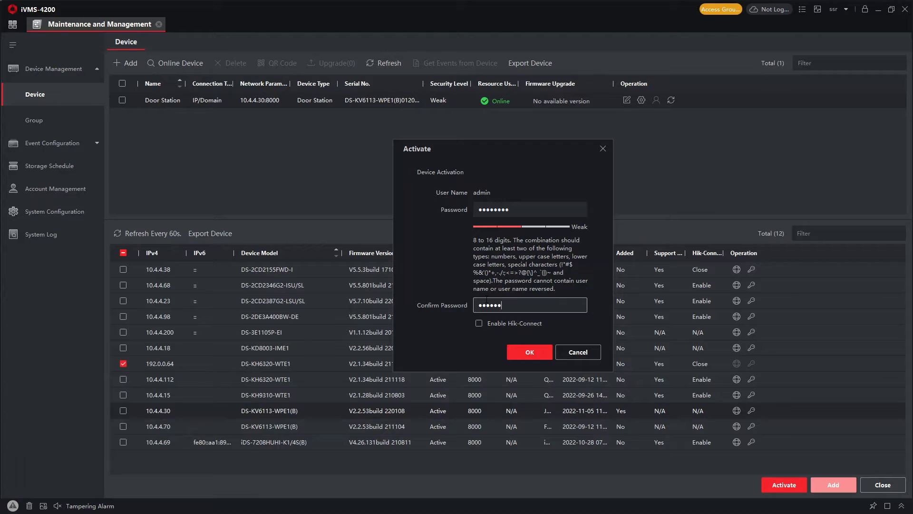
click(529, 355)
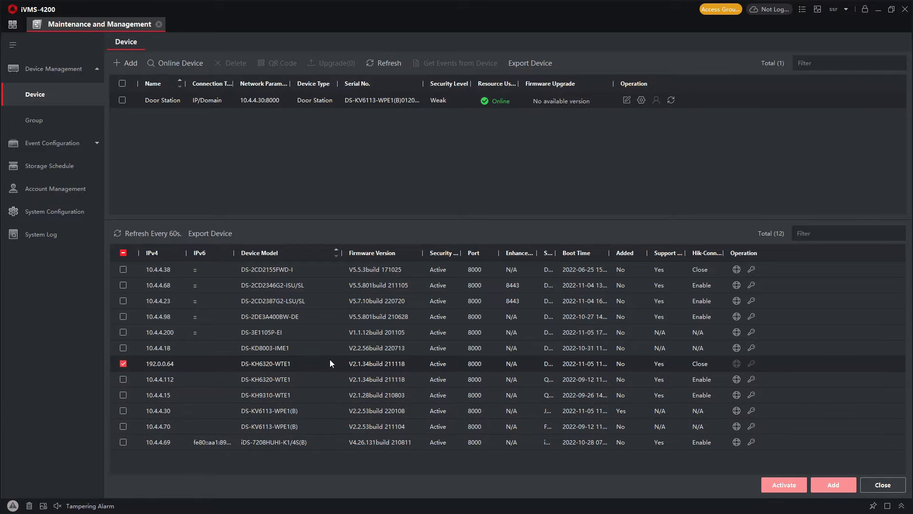
Enable DHCP on the indoor screen, authorise with its password, and apply the network settings
click(737, 364)
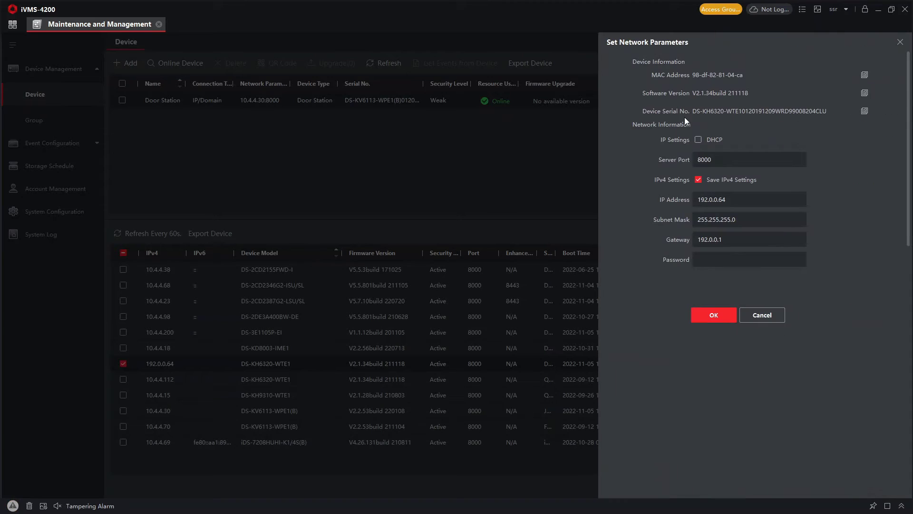
click(699, 140)
click(725, 259)
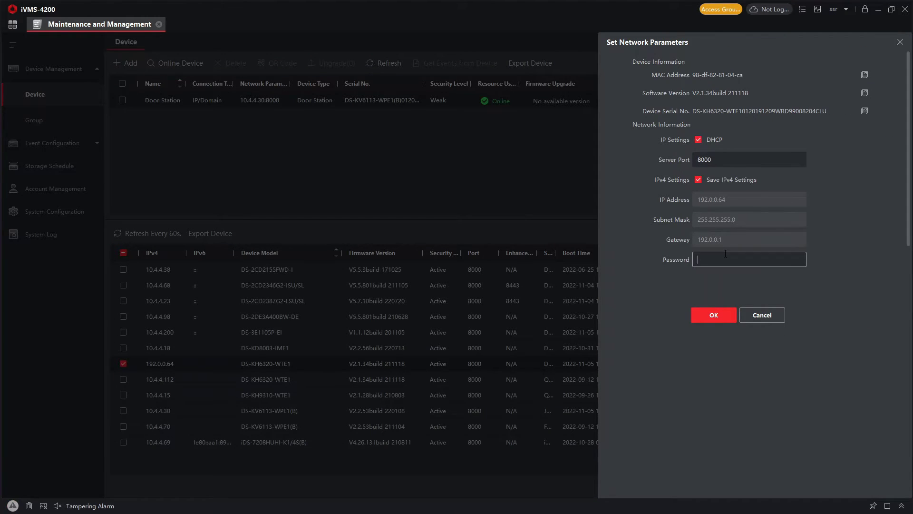
click(720, 314)
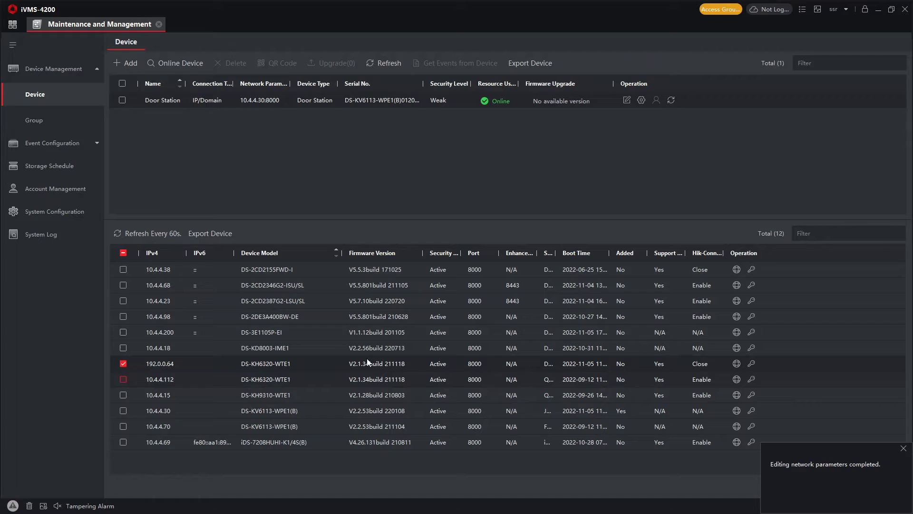
Refresh and sort the online list, then tick the indoor station now at 10.4.4.31
click(179, 236)
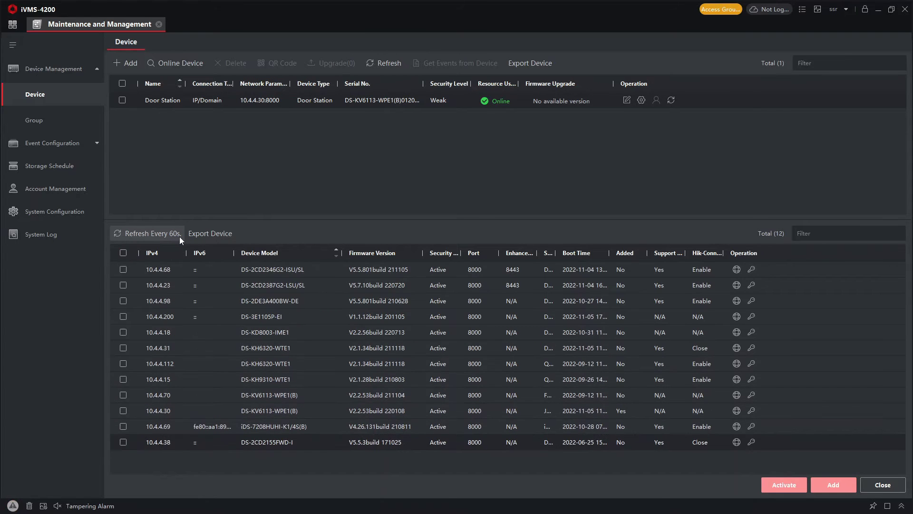
click(335, 254)
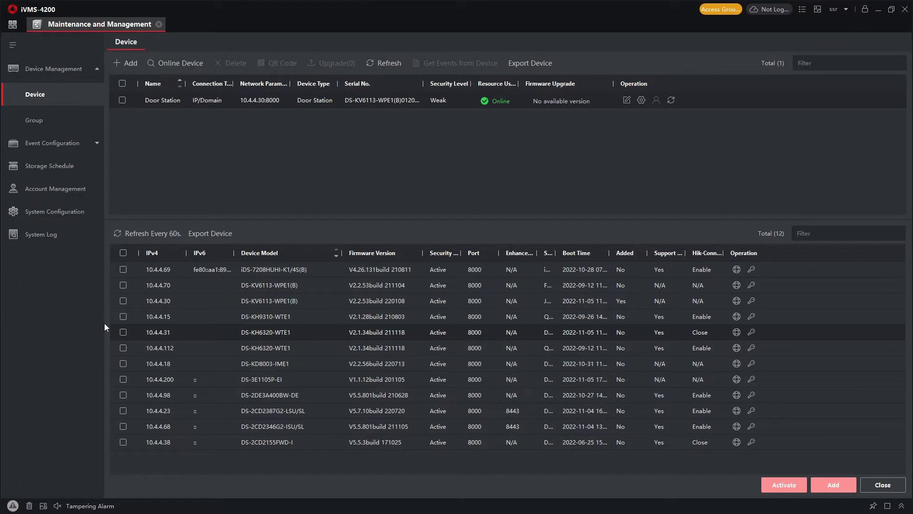
click(122, 332)
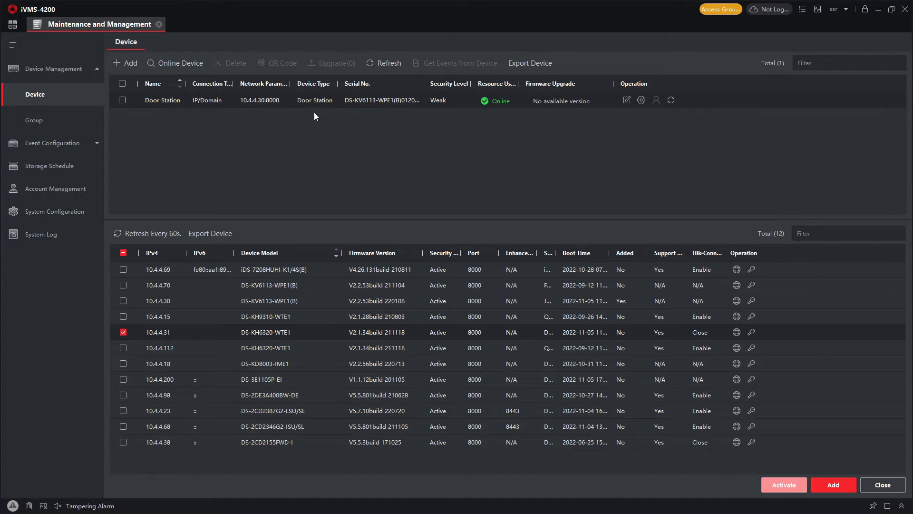
Add 10.4.4.31 as Main Screen with a retyped password, then enlarge the managed device list
click(834, 485)
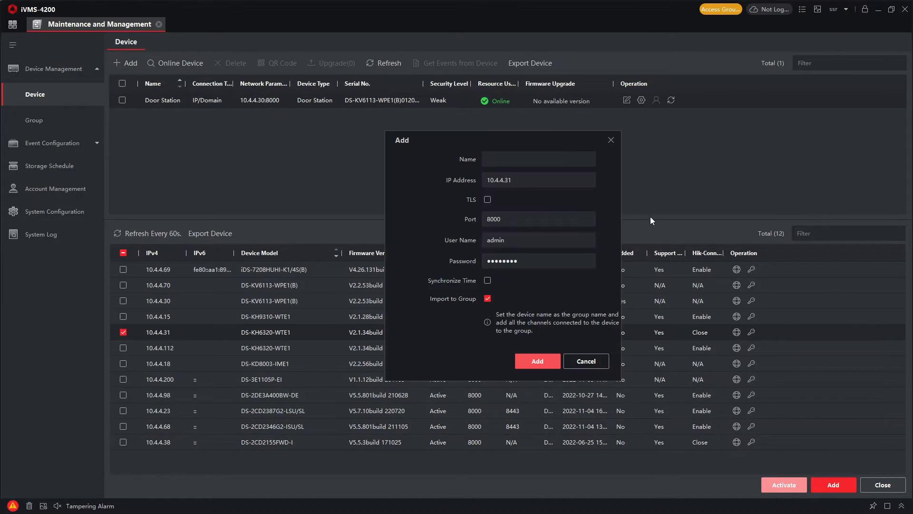
click(556, 160)
text(Main Screen)
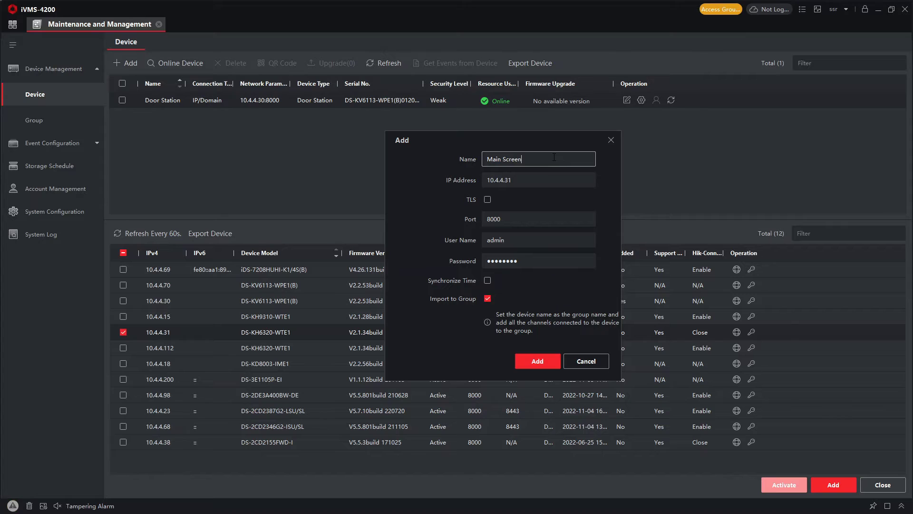
click(542, 260)
key(ctrl+a)
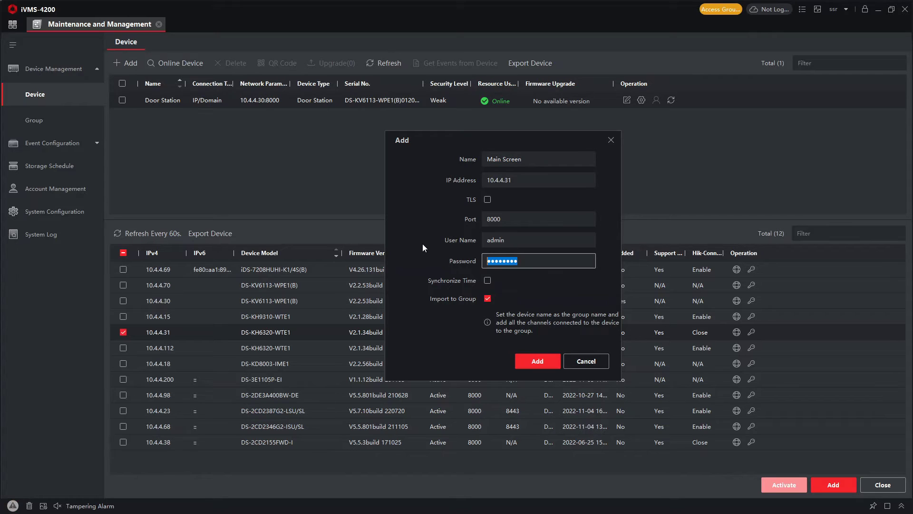
click(532, 366)
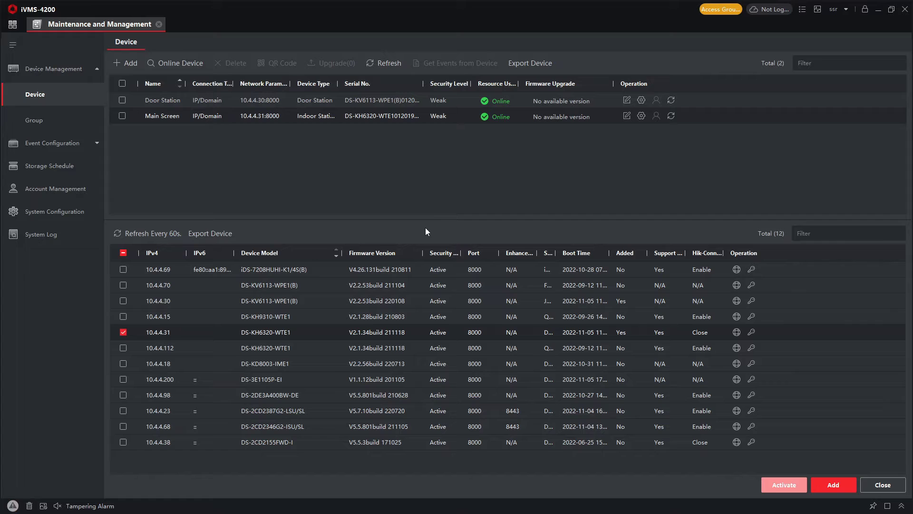
drag(426, 219, 433, 357)
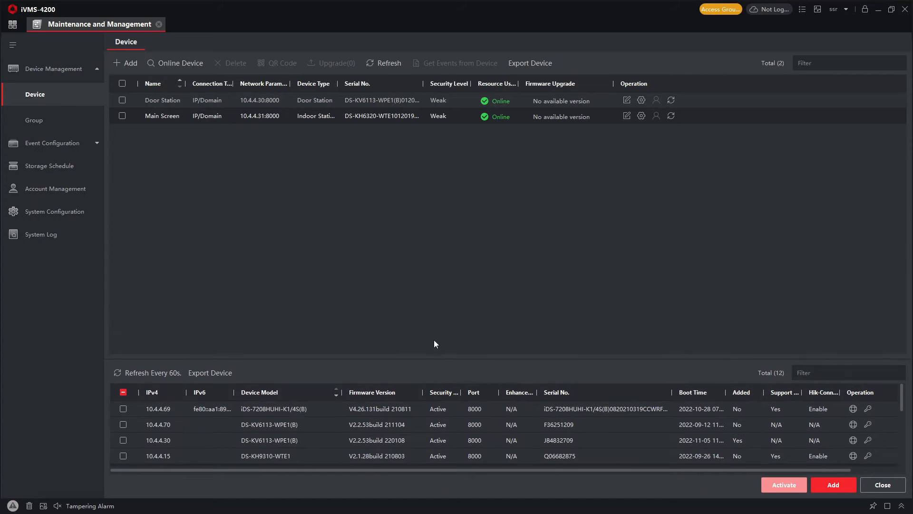
Show the Door Station's Upgrade & Maintenance page in its remote configuration window
click(642, 100)
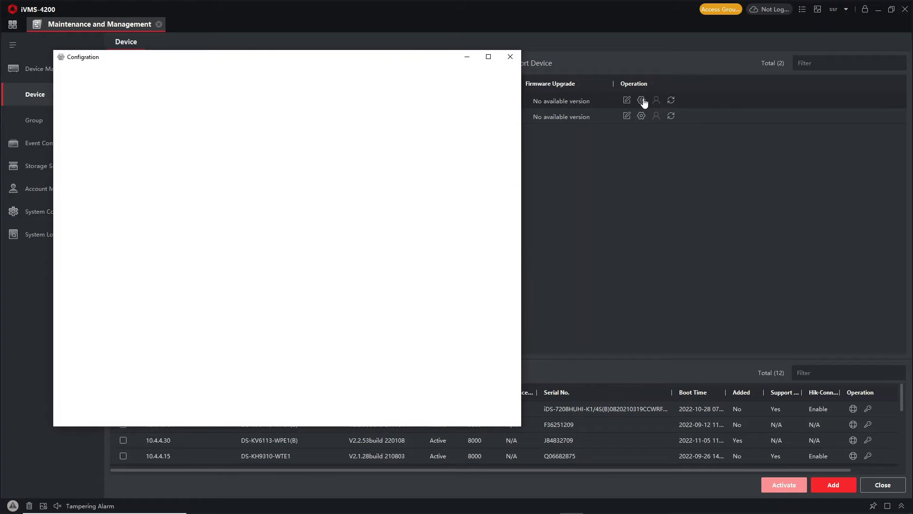
drag(223, 65, 443, 84)
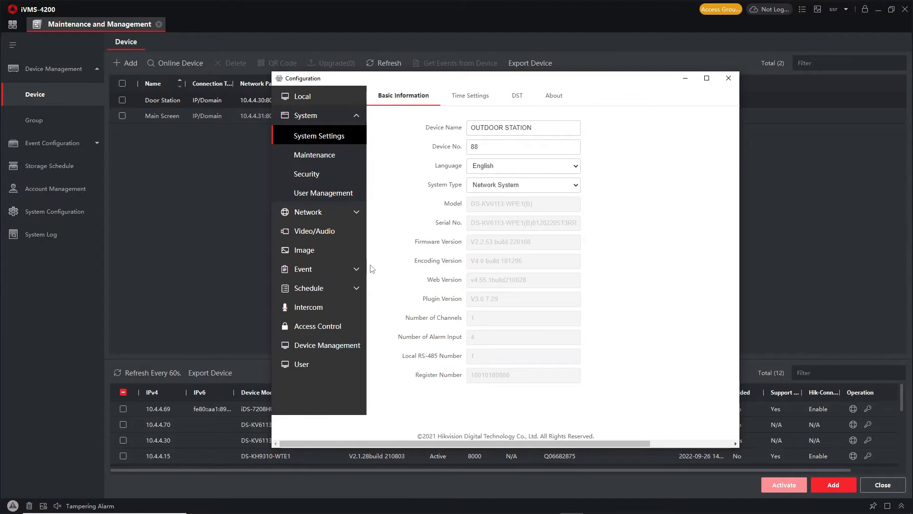
click(334, 156)
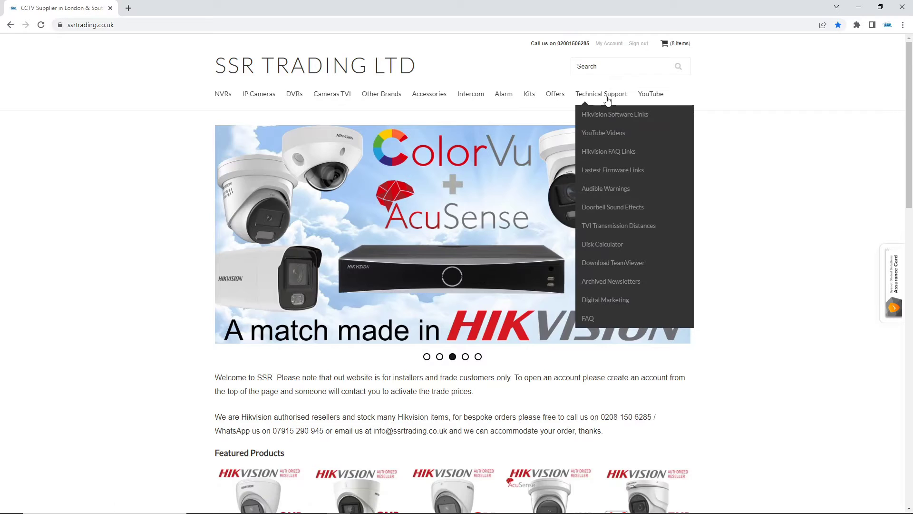
mouse_move(613, 169)
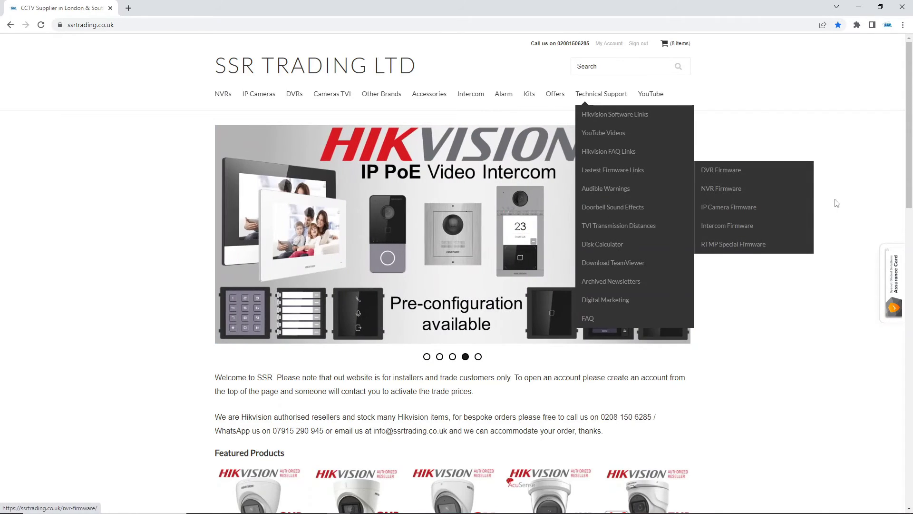
Reach the Intercom Firmware page and follow the Villa Door Stations link to the Hikvision portal
click(738, 211)
mouse_move(601, 93)
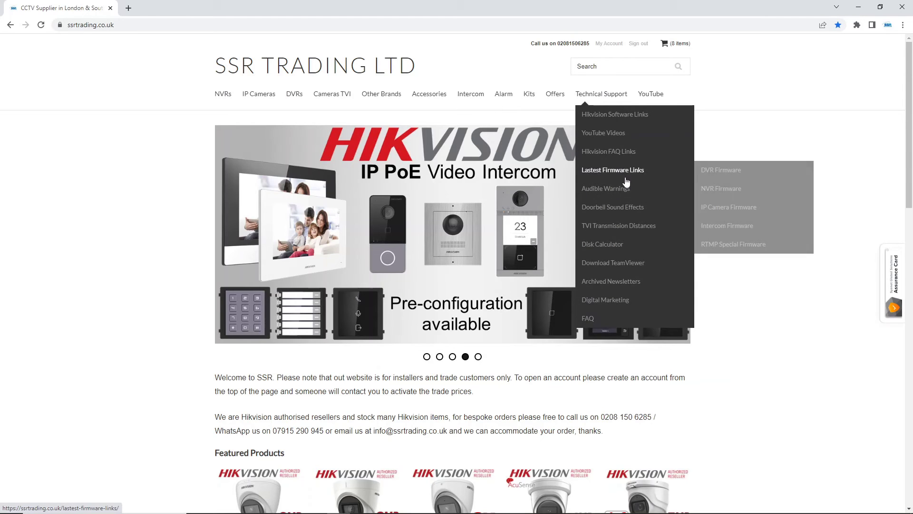
click(721, 229)
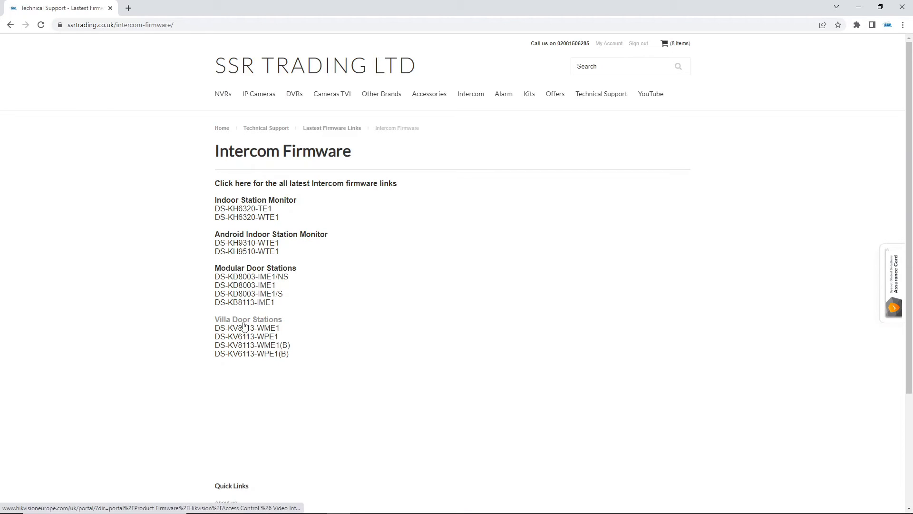
click(238, 326)
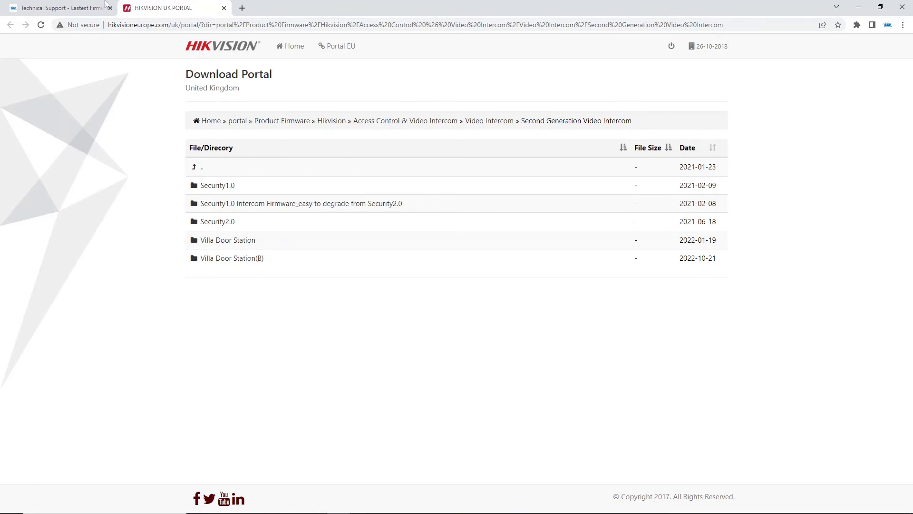
From the SSR tab, reach the indoor station V2.1.60_220815 firmware folder on the Hikvision portal
click(84, 7)
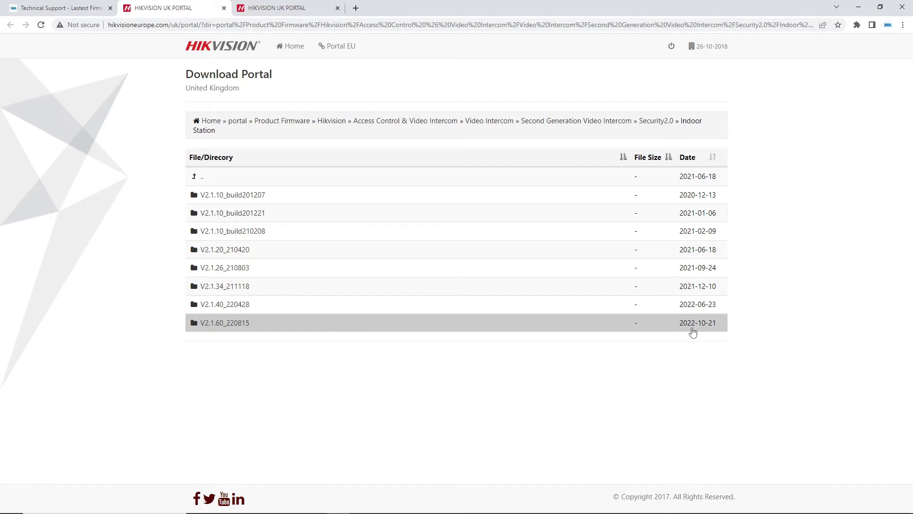
click(229, 325)
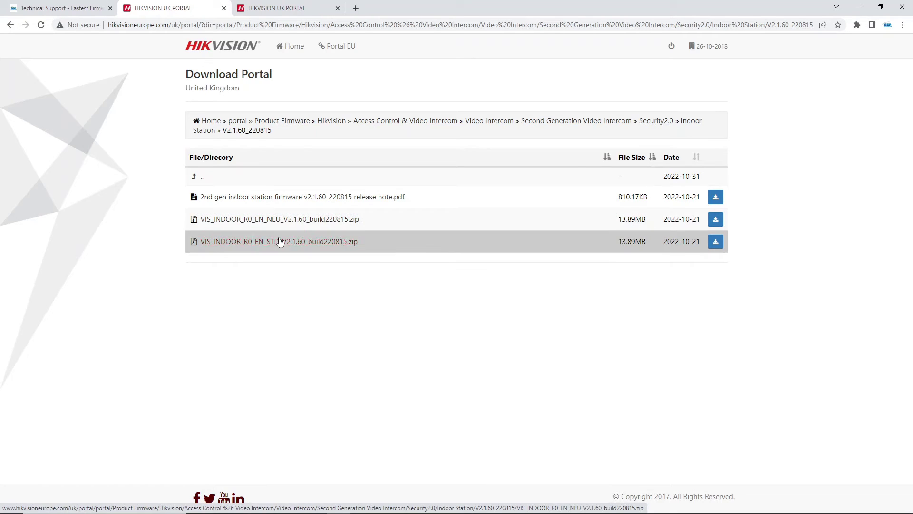
Download the VIS_INDOOR_R0_EN_STD zip and return to the Second Generation Video Intercom folders tab
drag(199, 242, 316, 241)
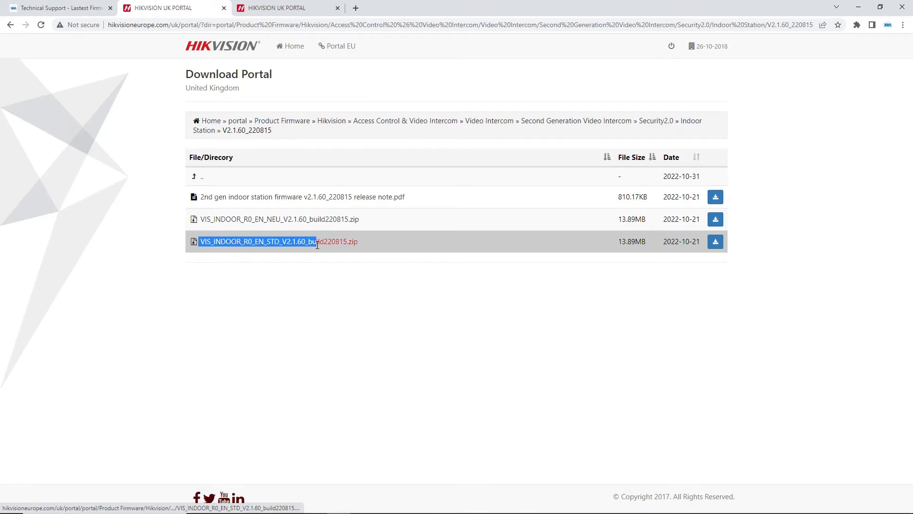
click(175, 240)
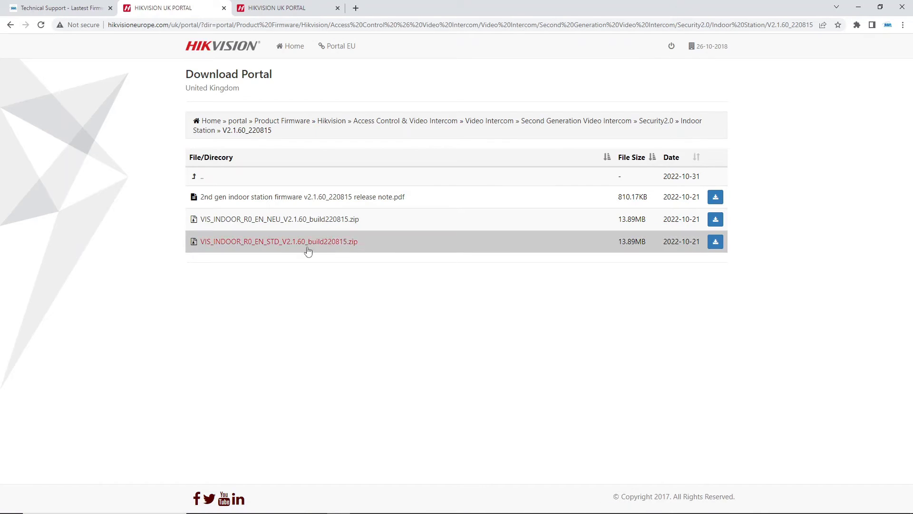
click(716, 242)
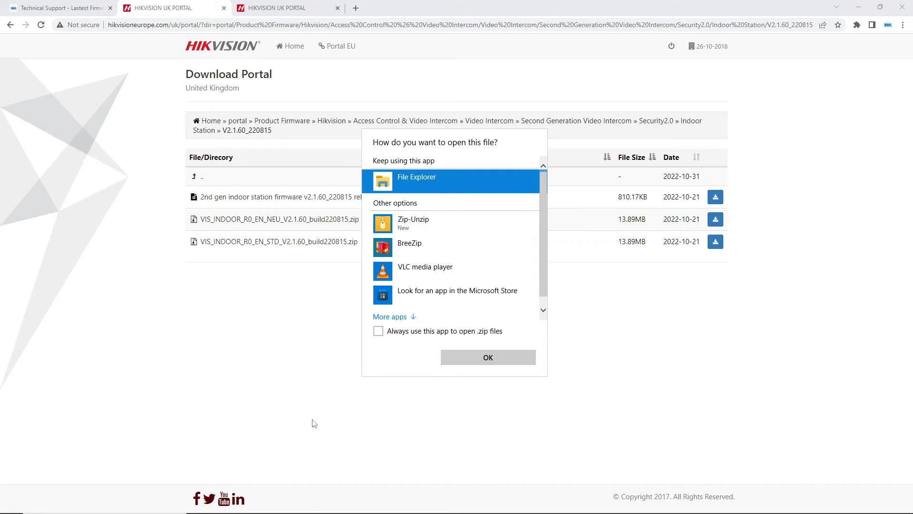
click(332, 354)
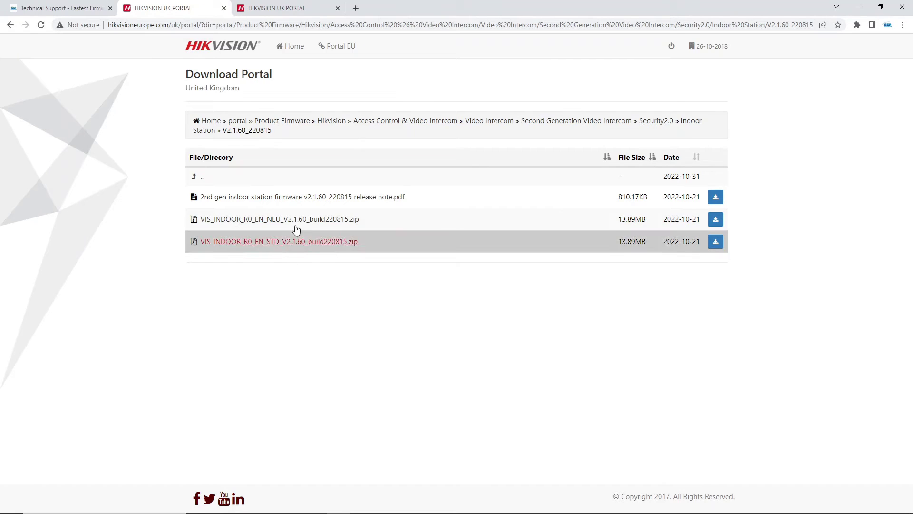
click(256, 7)
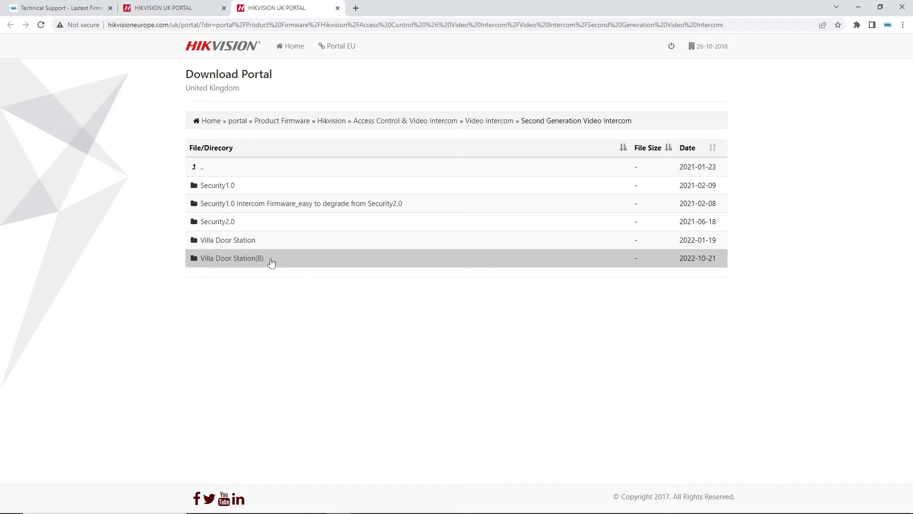
Download VIS_VILLA_H11_EN_STD_V2.2.53_220816.zip from Villa Door Station(B) > V2.2.53_220816
click(255, 260)
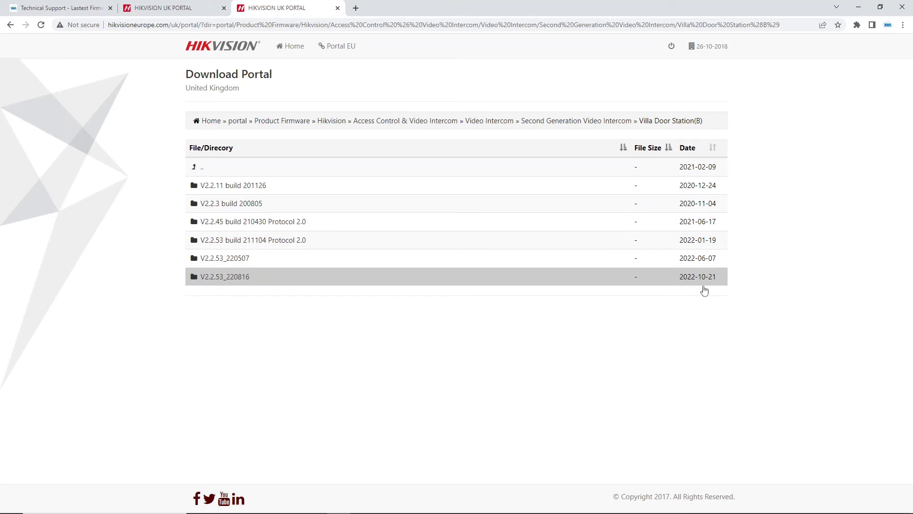
click(230, 277)
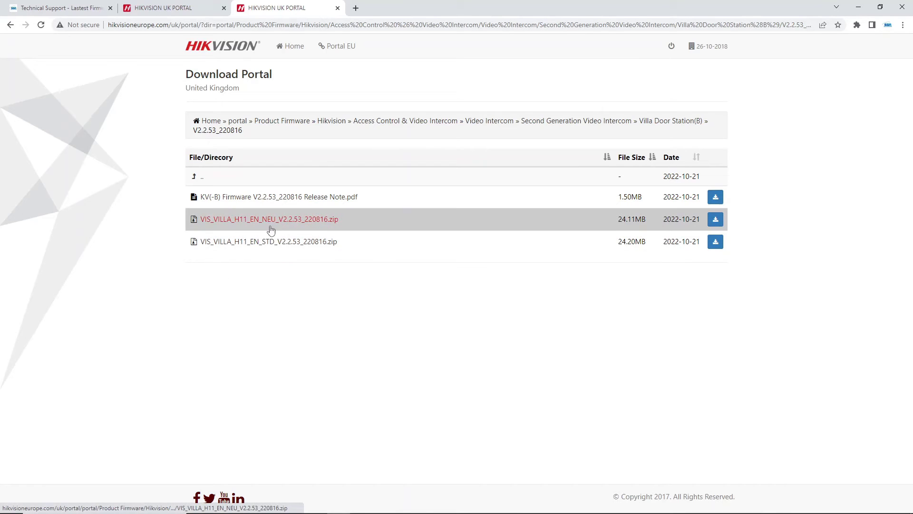
click(714, 242)
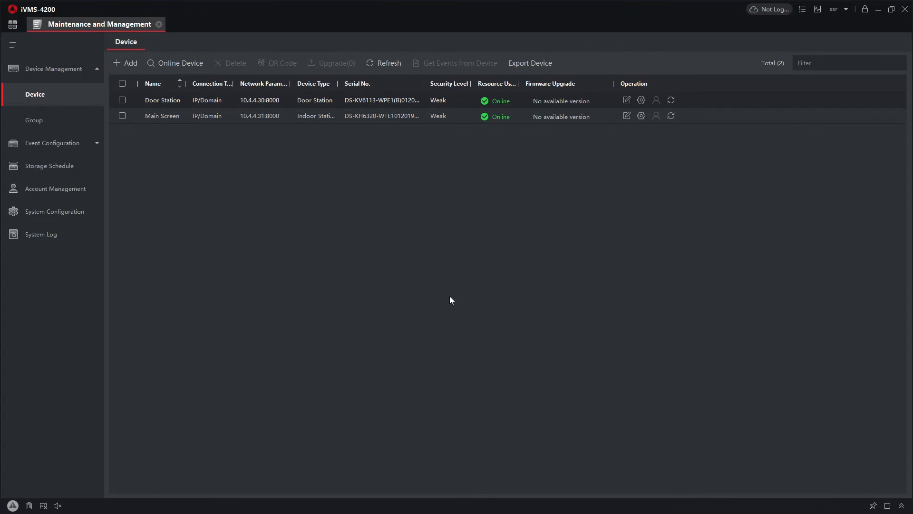
Reopen the Door Station's remote configuration centred on screen at Upgrade & Maintenance
click(643, 102)
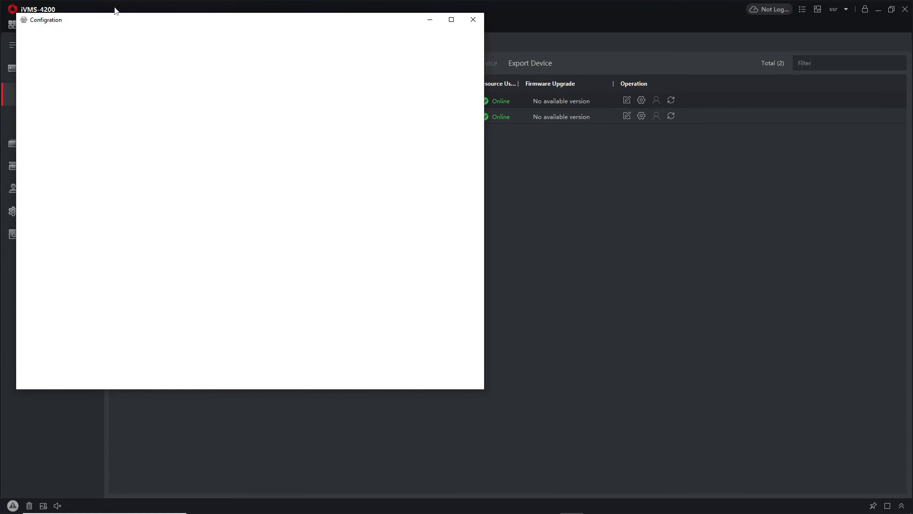
mouse_move(152, 24)
mouse_down()
mouse_move(370, 71)
mouse_move(398, 95)
mouse_up()
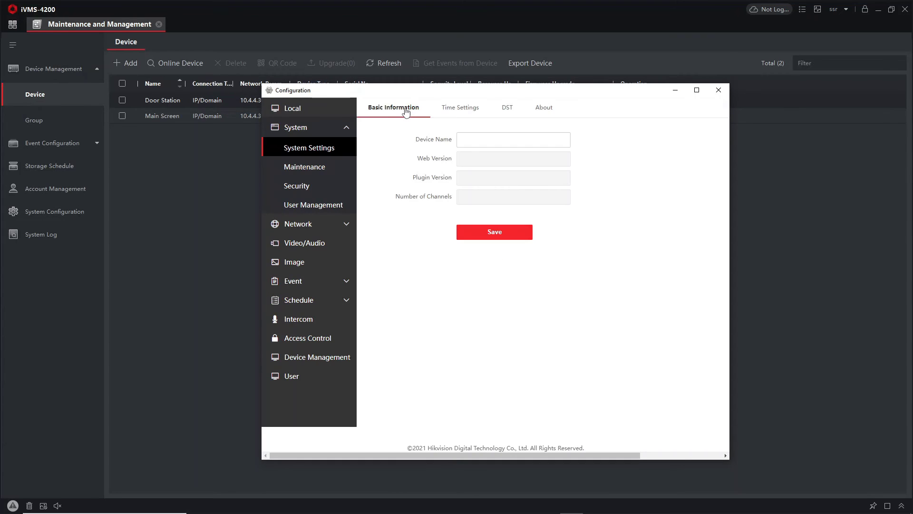
click(339, 166)
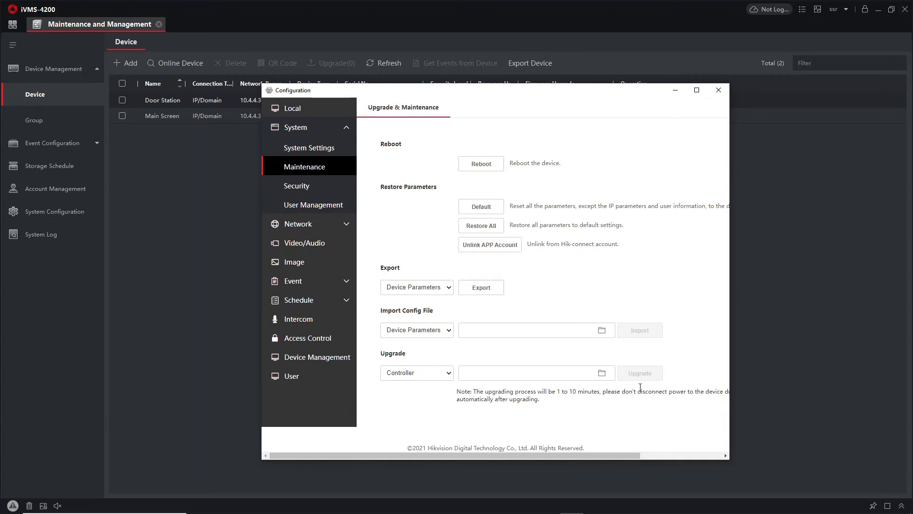
Choose digicap.dav from Downloads\VIS_VILLA_H11_EN_STD_V2.2.53_220816 as the upgrade file and widen the window
click(601, 373)
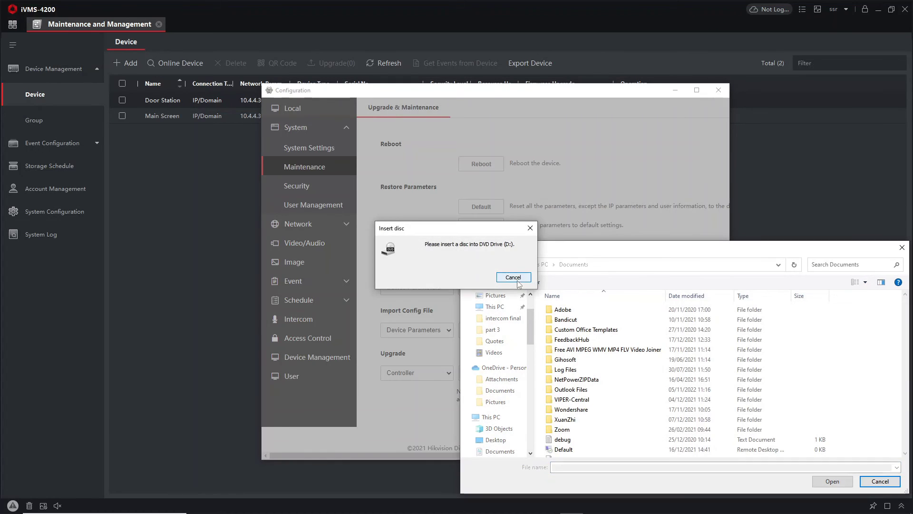
click(517, 279)
drag(546, 253, 333, 146)
scroll(285, 222, up, 2)
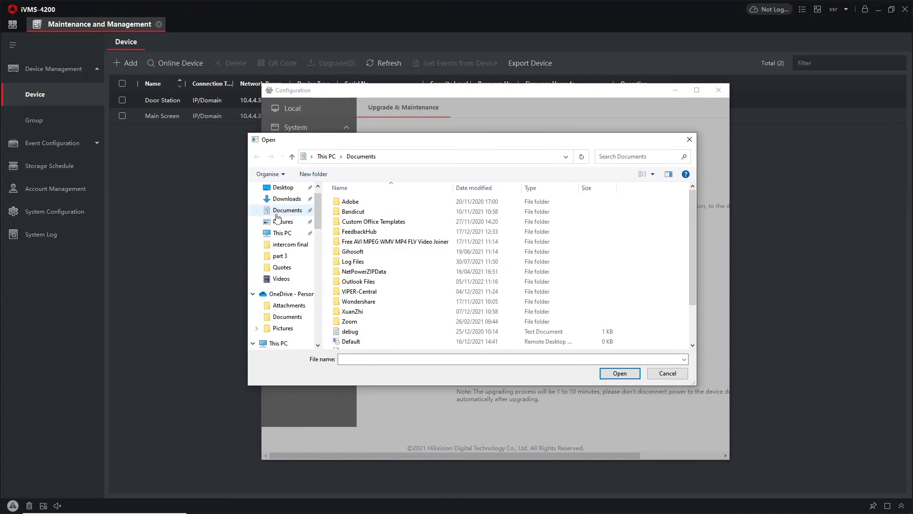
click(286, 219)
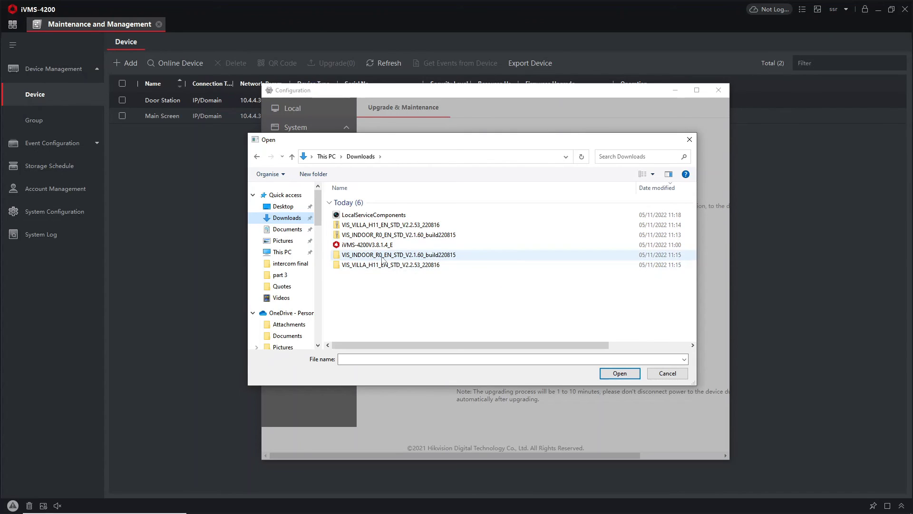
click(405, 267)
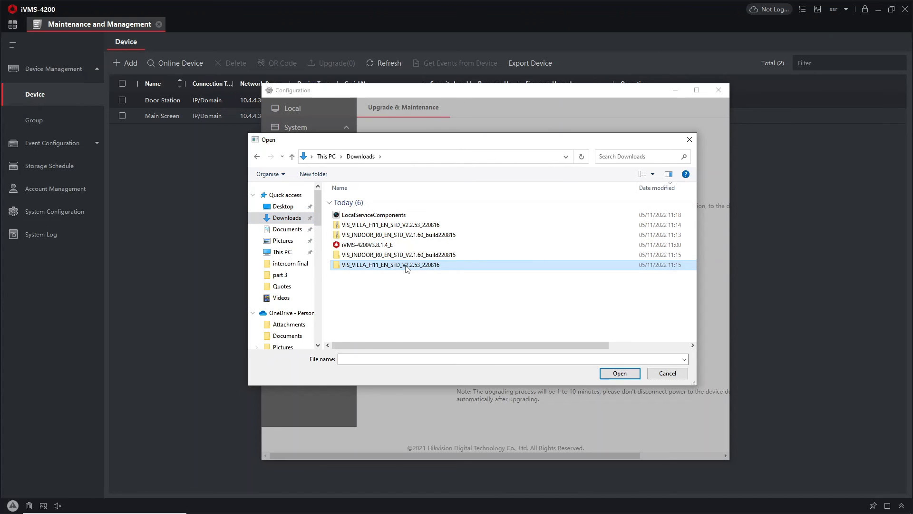
double_click(406, 268)
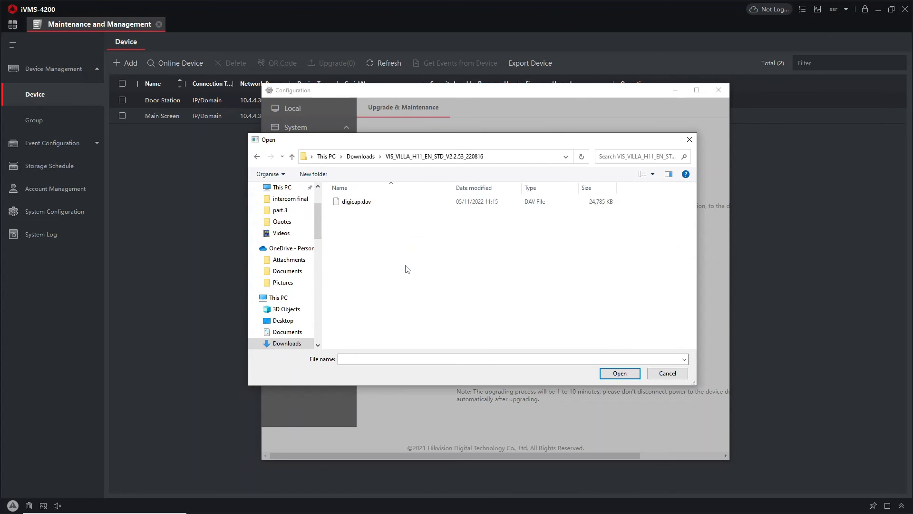
click(362, 209)
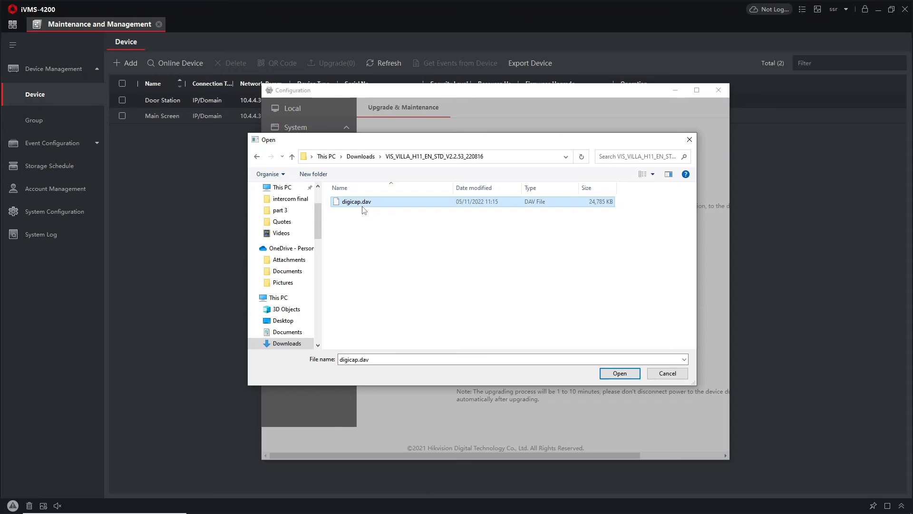
click(618, 373)
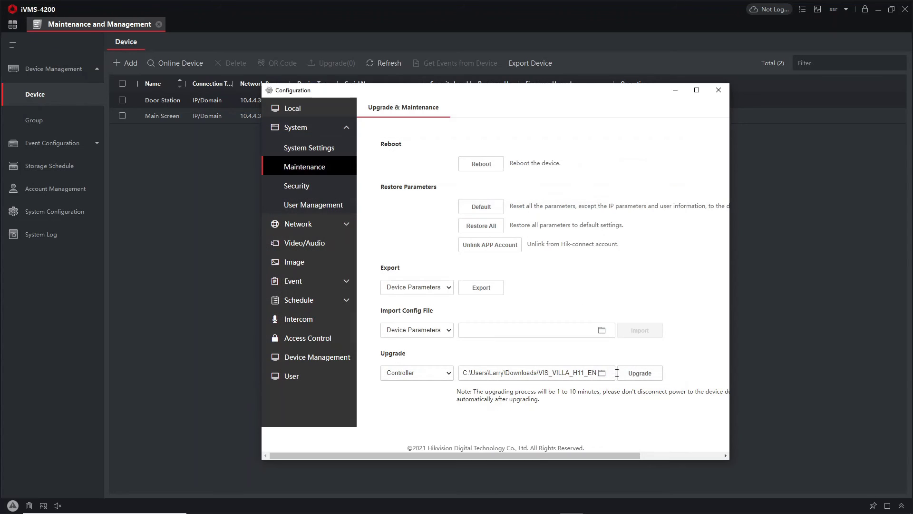
drag(735, 399, 864, 425)
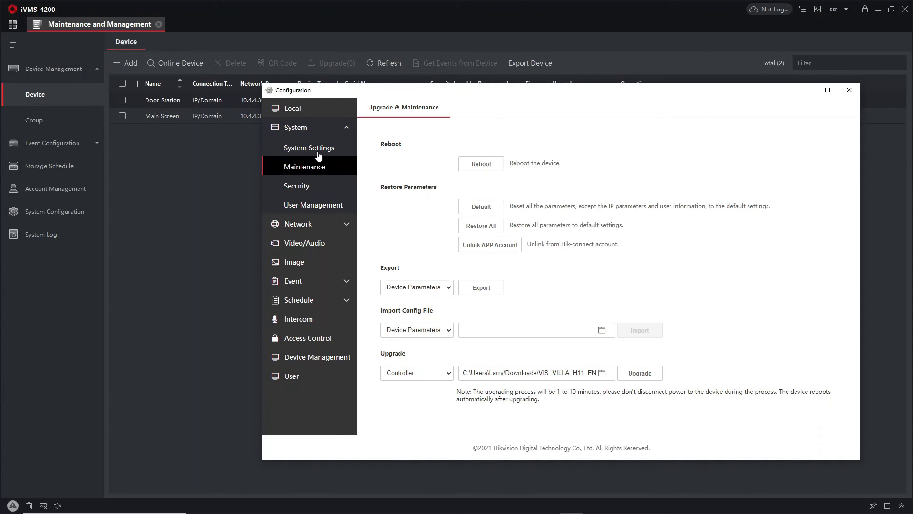
Check the Door Station's basic information, local parameters and maintenance pages after selecting the firmware
click(318, 154)
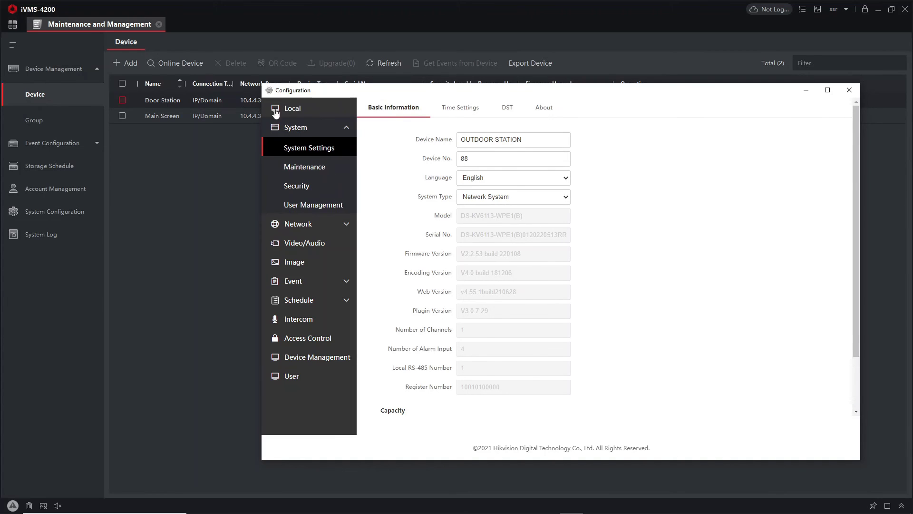
click(314, 113)
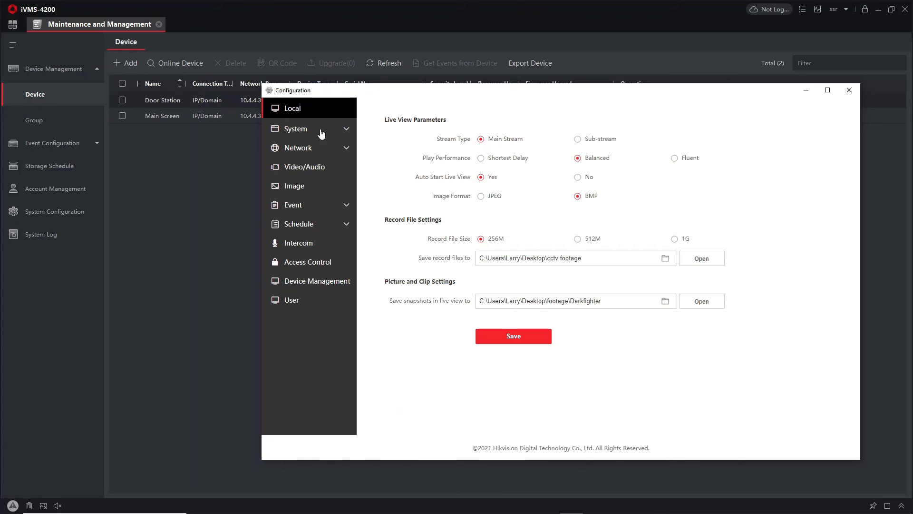
click(320, 131)
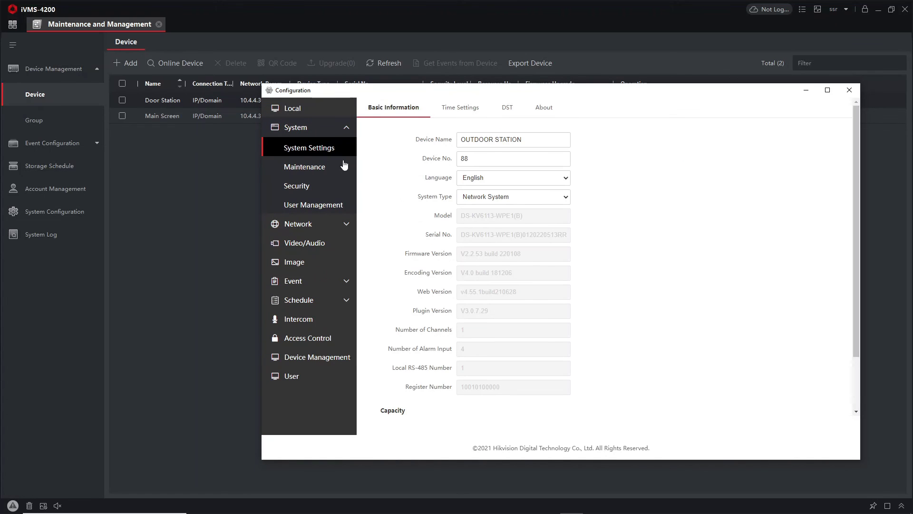
click(326, 167)
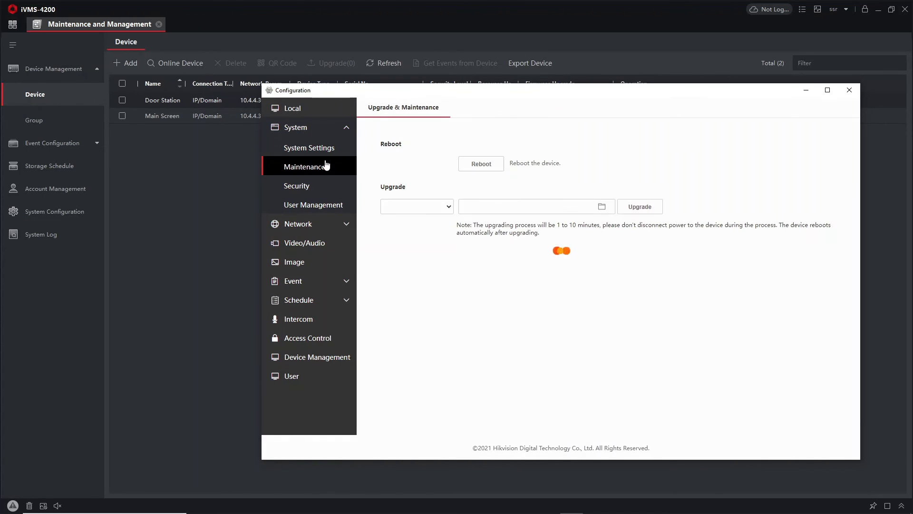
click(305, 151)
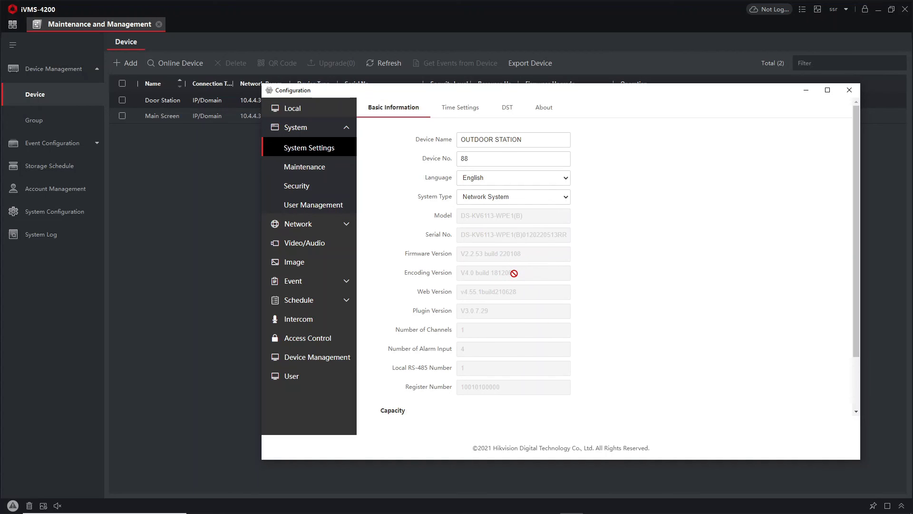
click(850, 90)
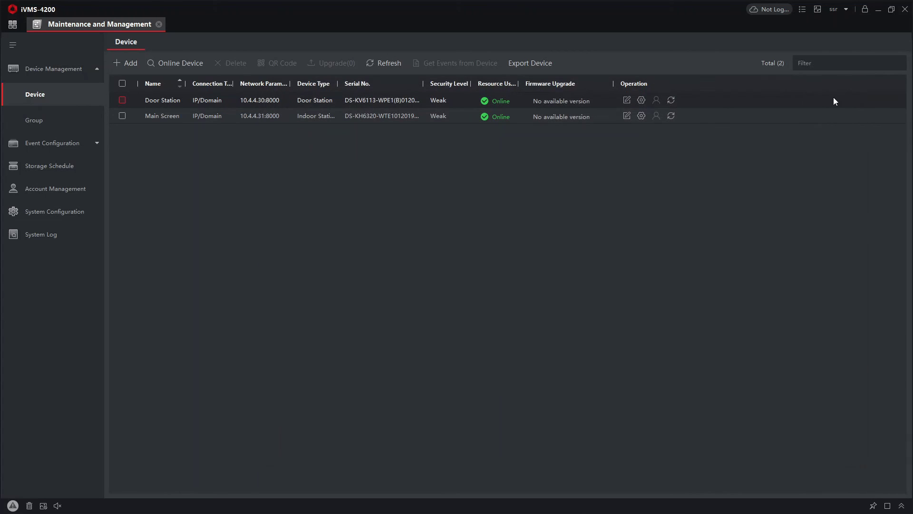
click(643, 115)
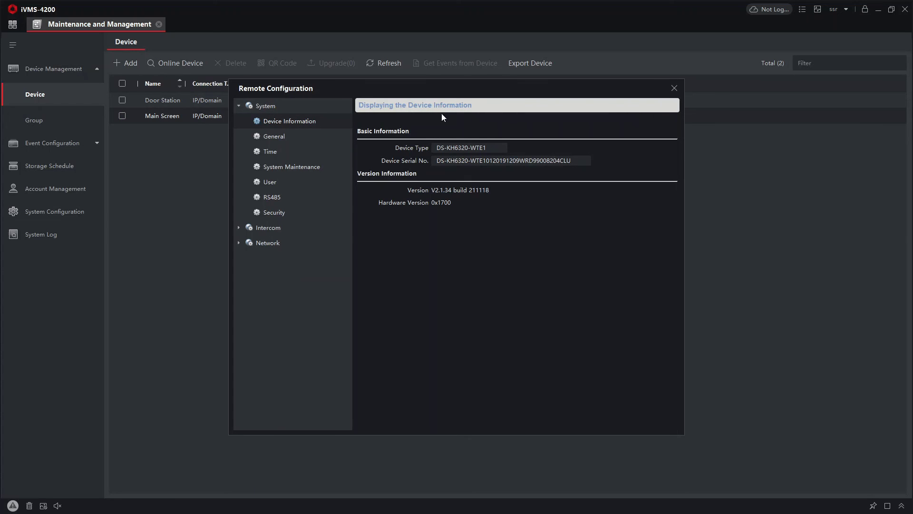
click(308, 137)
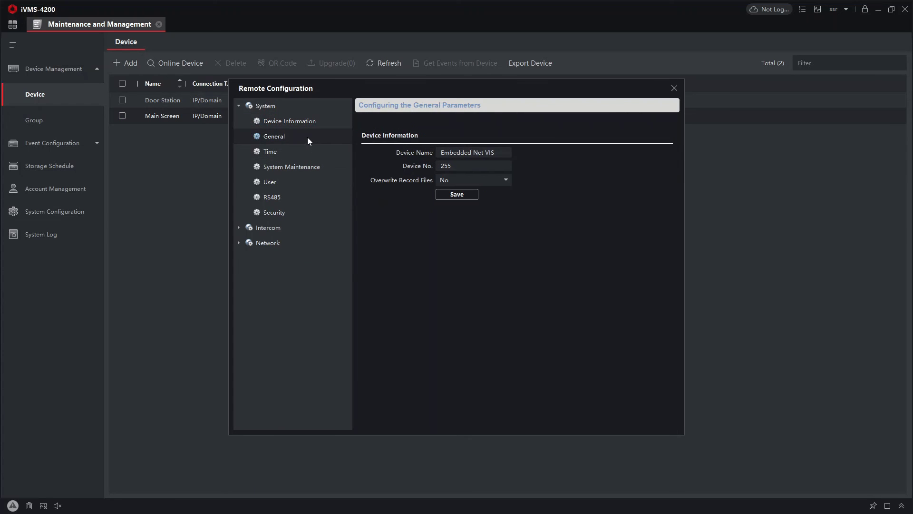
click(308, 126)
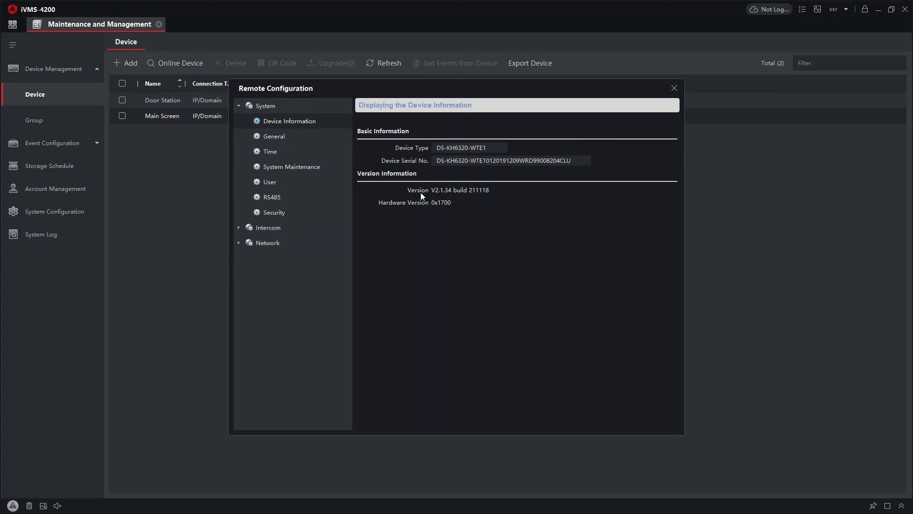
mouse_move(433, 191)
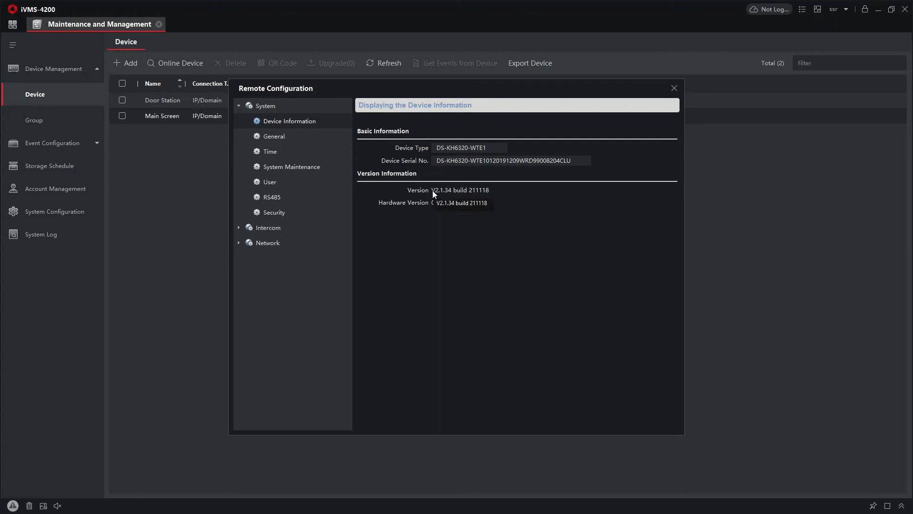
On System Maintenance, choose digicap.dav from Downloads\VIS_INDOOR_R0_EN_STD_V2.1.60_build220815 as the upgrade file
click(329, 171)
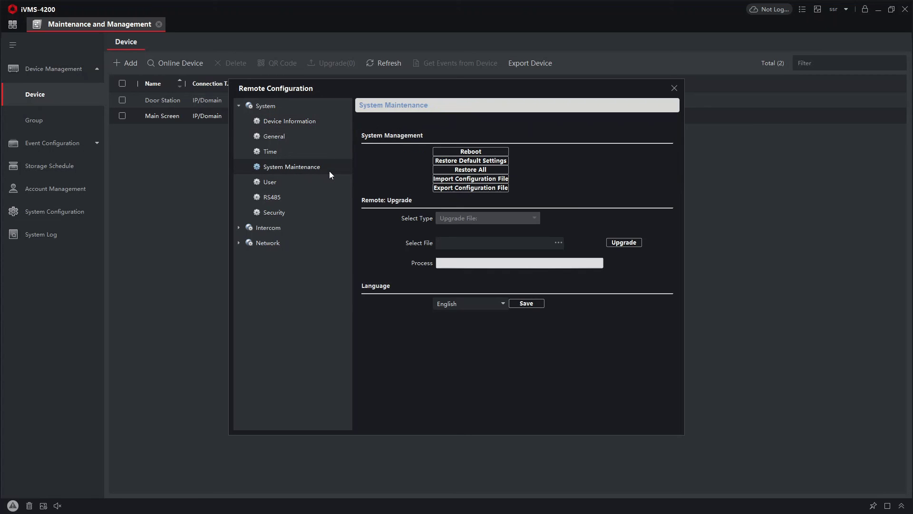
click(556, 243)
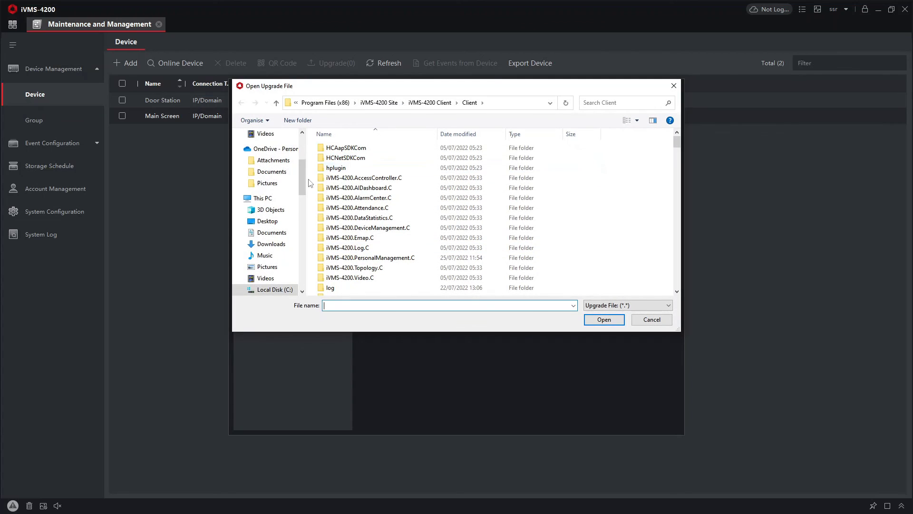
scroll(279, 175, up, 1)
click(272, 164)
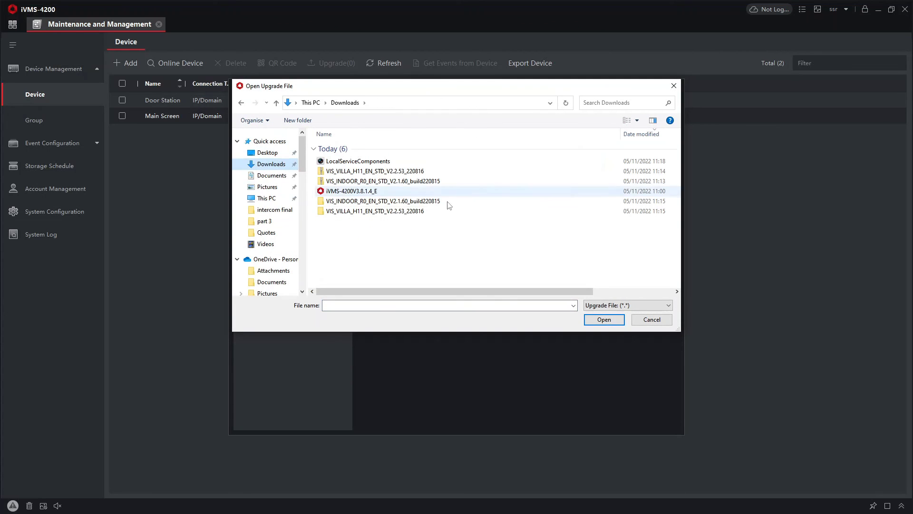
double_click(362, 204)
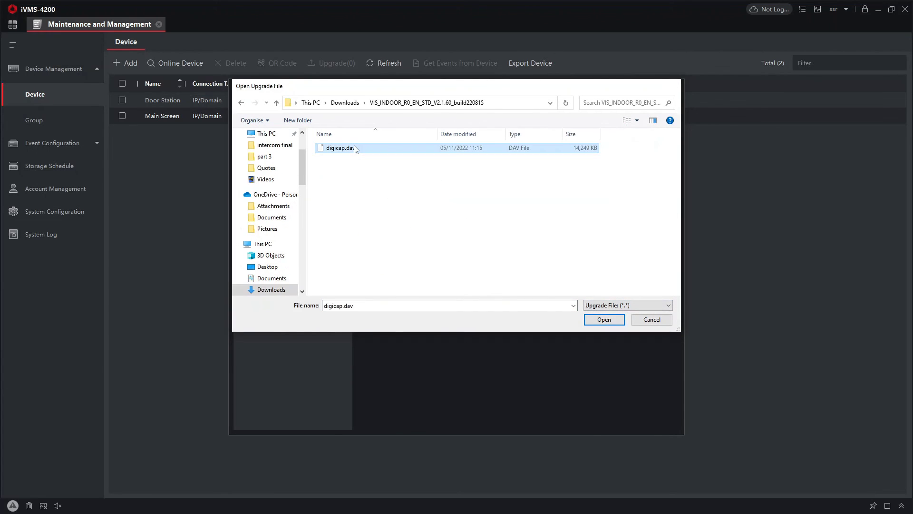
double_click(354, 146)
click(624, 243)
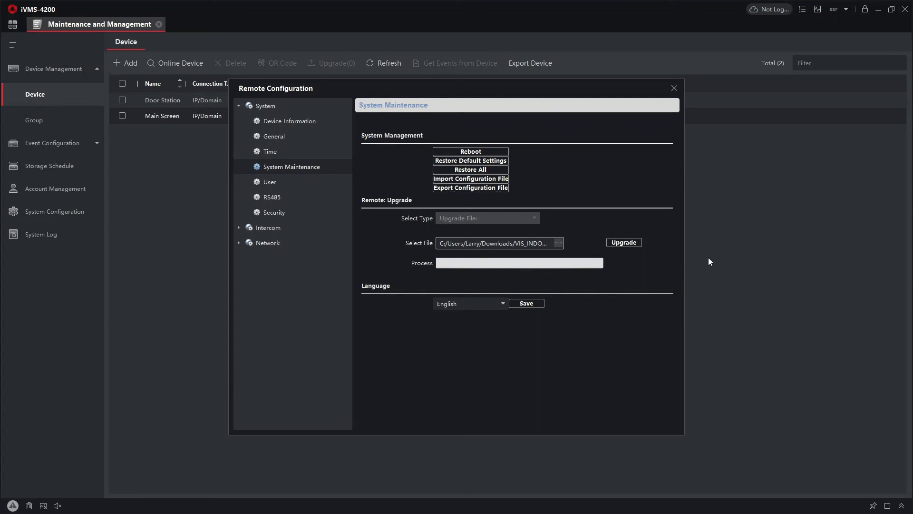